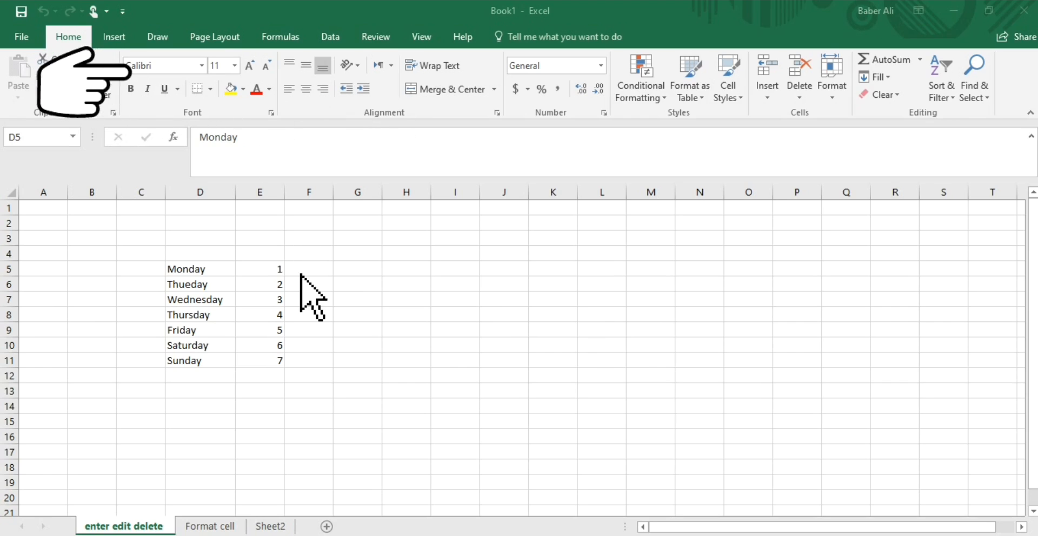
{"action": "left_click", "coordinate": [257, 377]}
{"action": "left_click", "coordinate": [257, 377]}
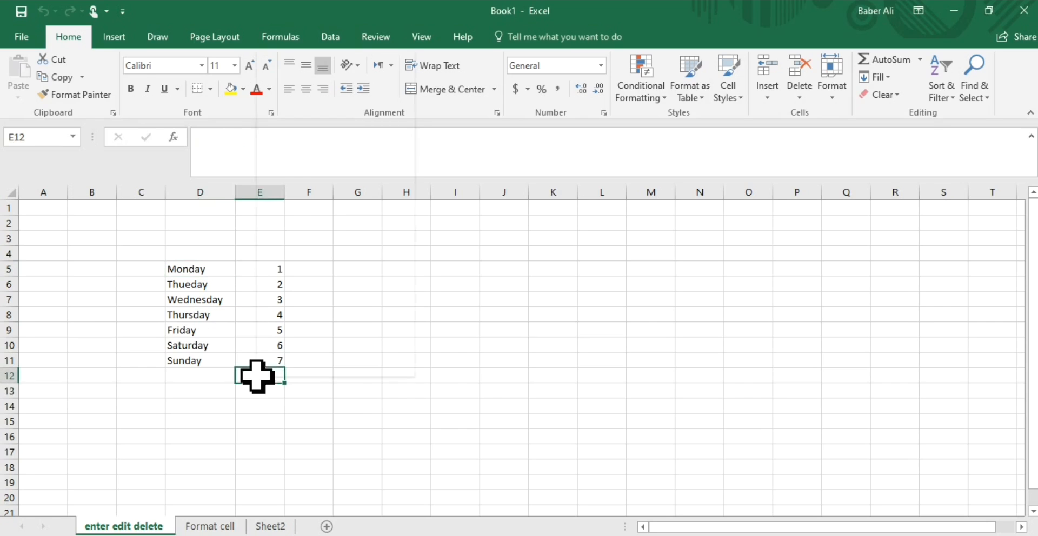
{"action": "right_click", "coordinate": [257, 377]}
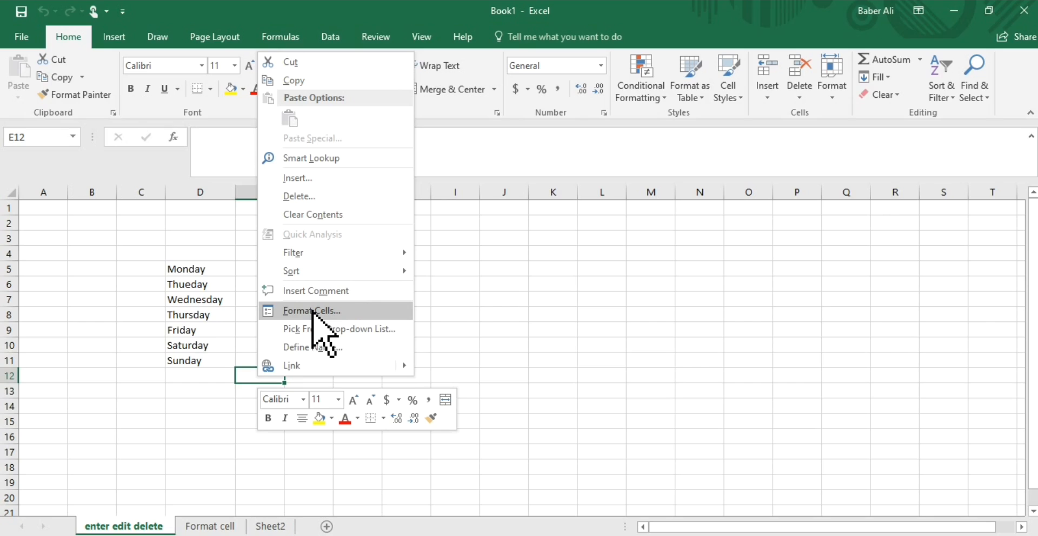
{"action": "key", "text": "Escape"}
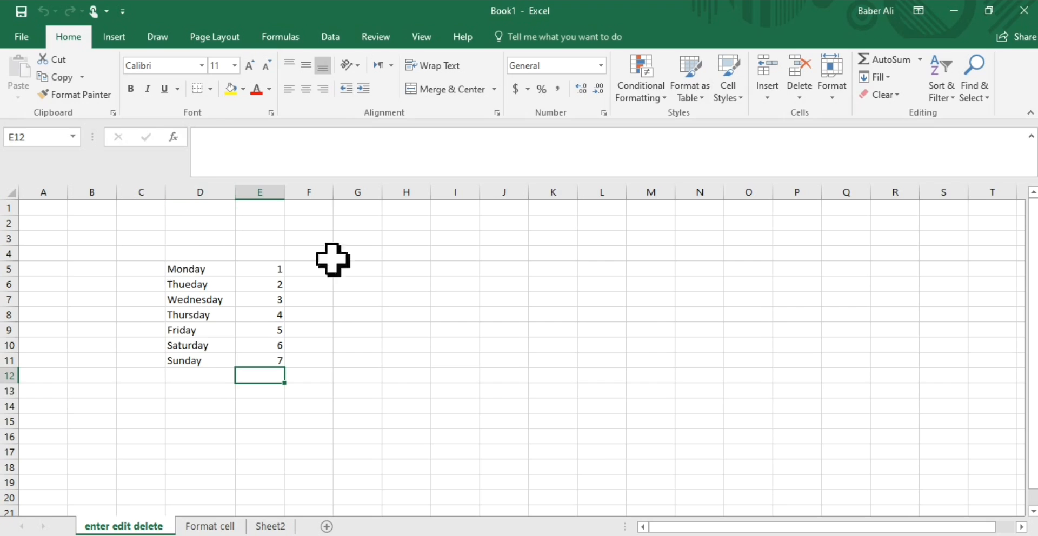
{"action": "key", "text": "super+plus"}
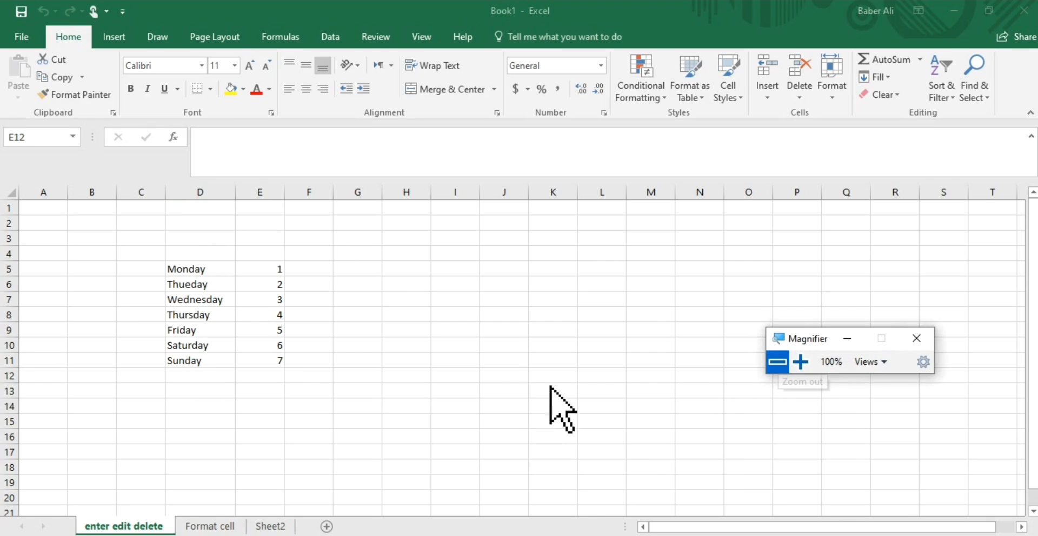
{"action": "left_click", "coordinate": [810, 361]}
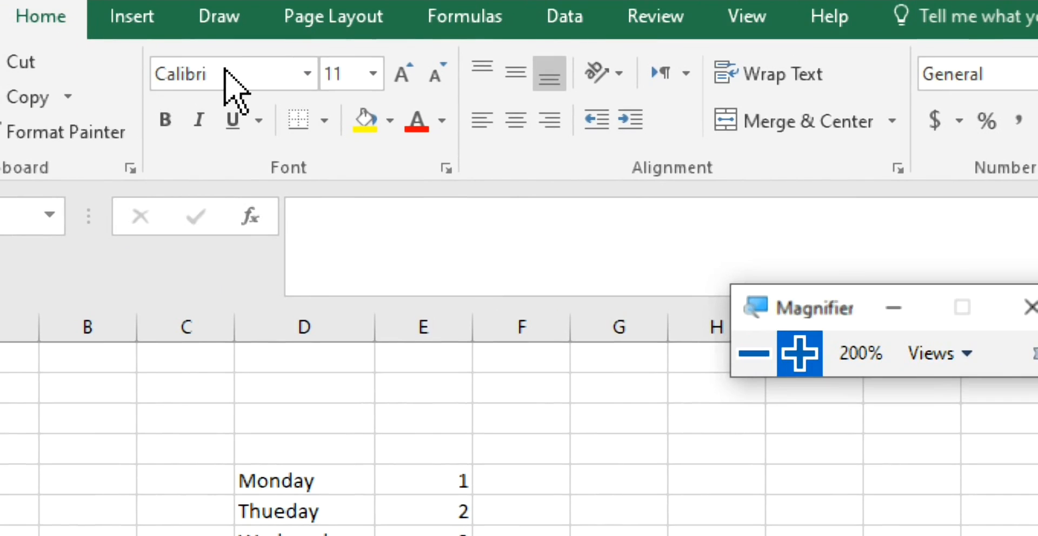
{"action": "left_click", "coordinate": [204, 69]}
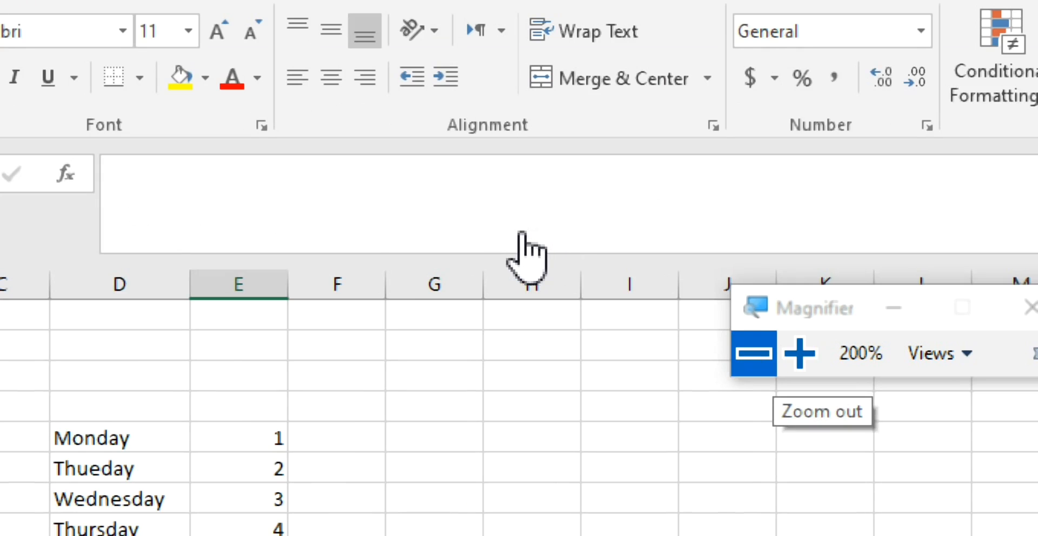
{"action": "left_click", "coordinate": [524, 230]}
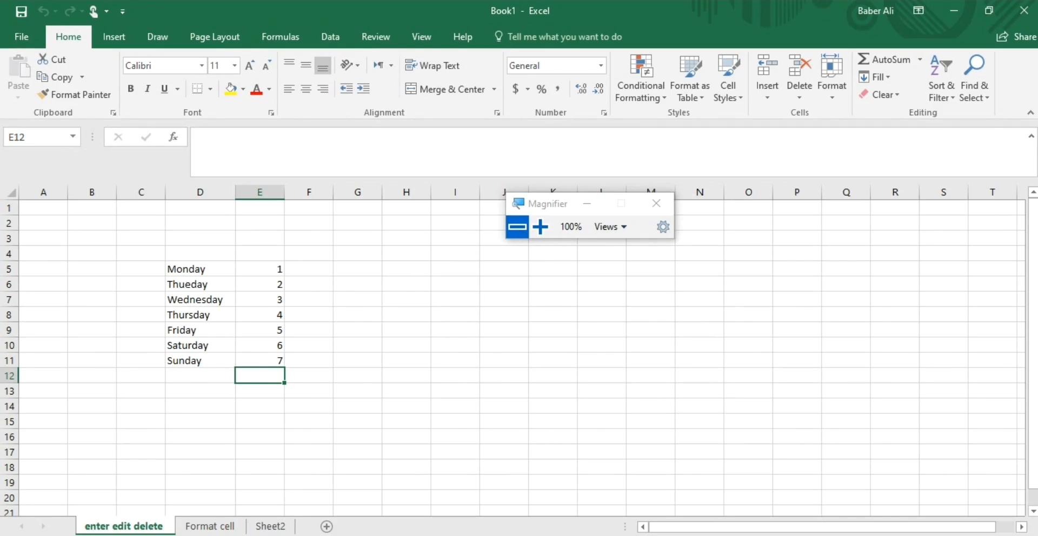
- Format the weekday table in D5:E11 with the Arial font at size 12
{"action": "left_click", "coordinate": [169, 265]}
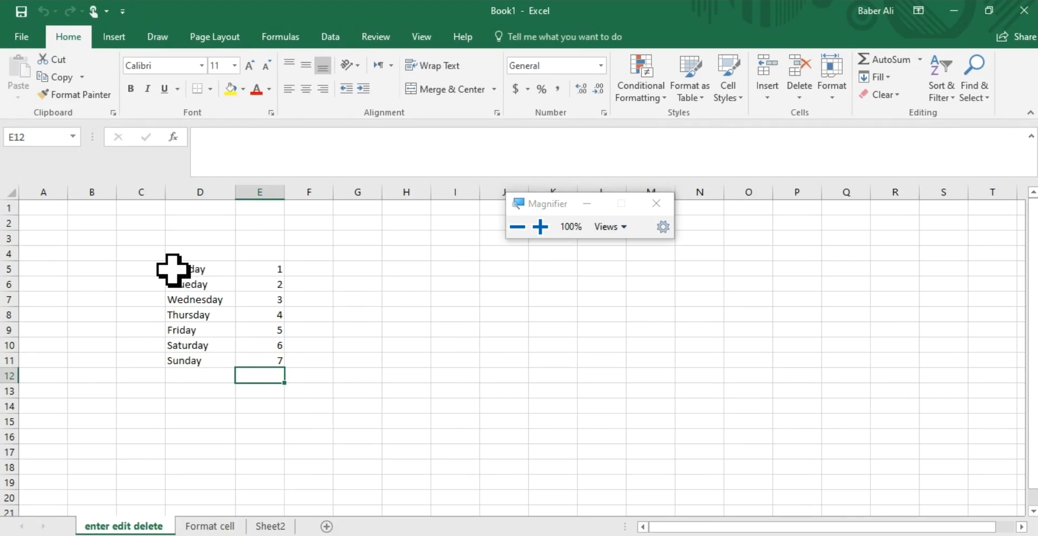
{"action": "left_click_drag", "start_coordinate": [173, 269], "coordinate": [259, 360]}
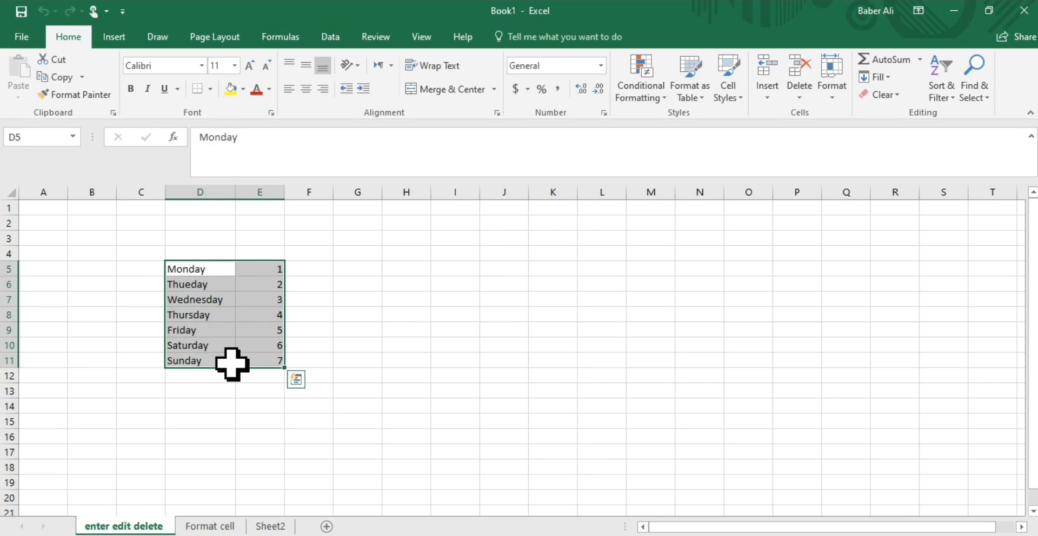
{"action": "left_click", "coordinate": [202, 66]}
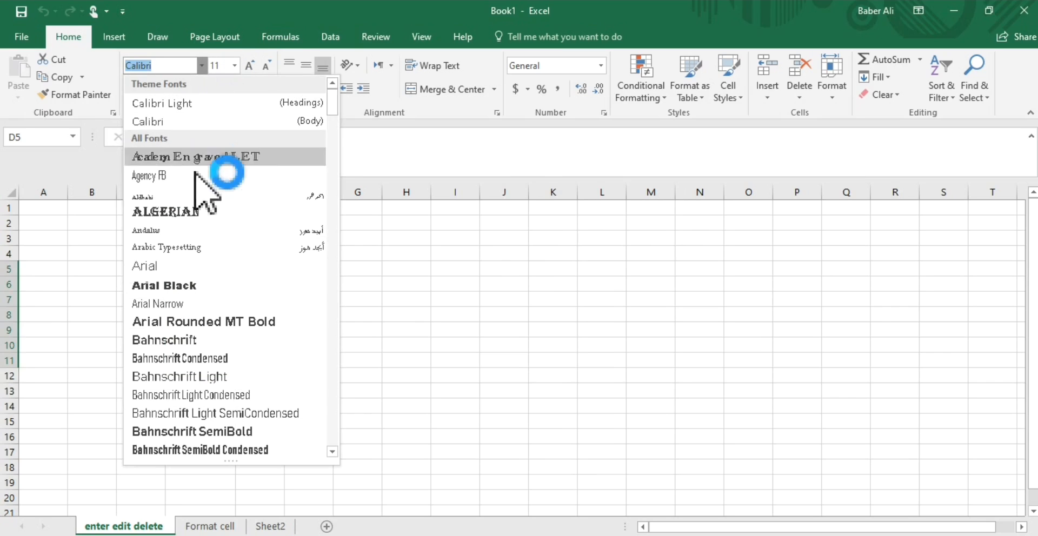
{"action": "left_click", "coordinate": [178, 266]}
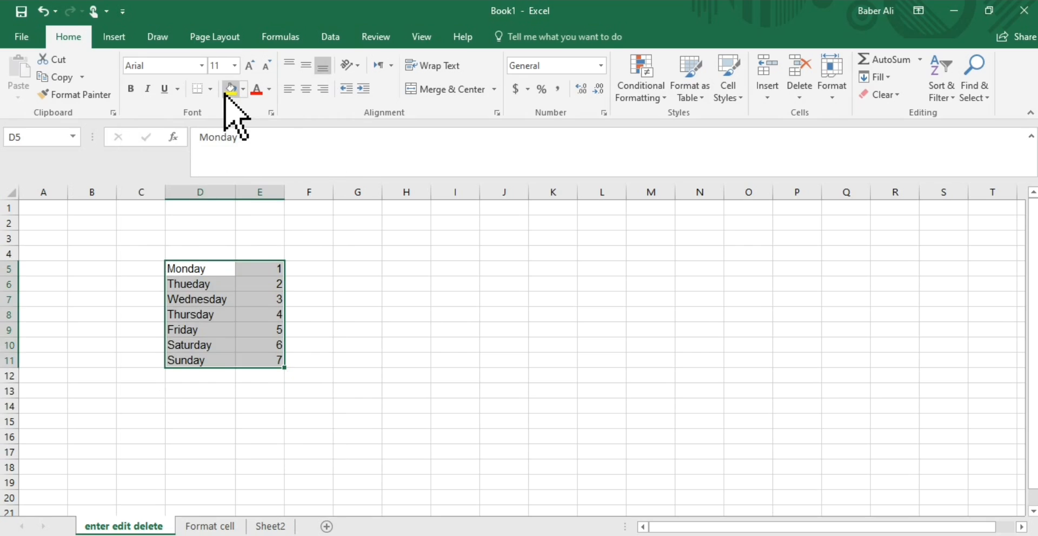
{"action": "left_click", "coordinate": [234, 65]}
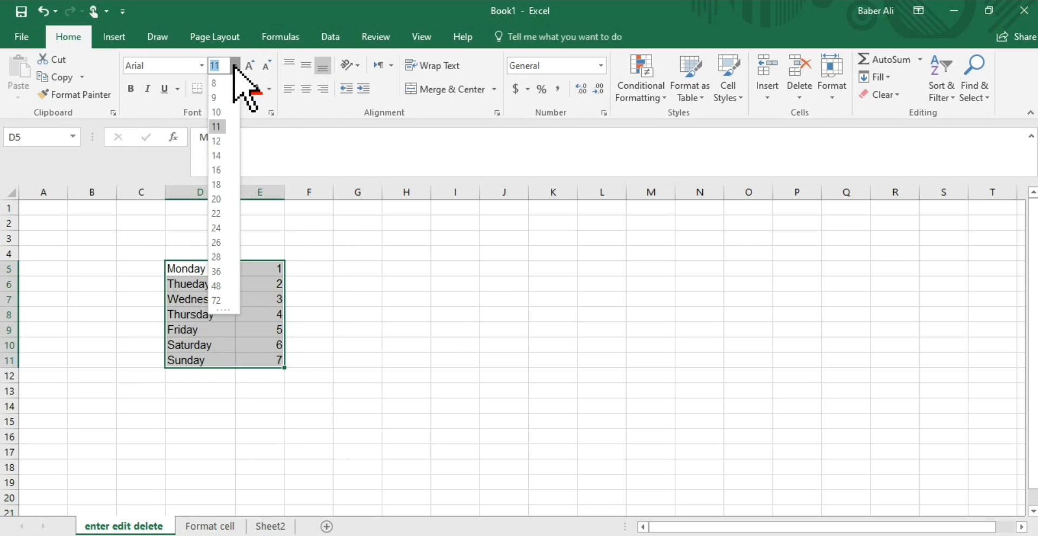
{"action": "left_click", "coordinate": [222, 145]}
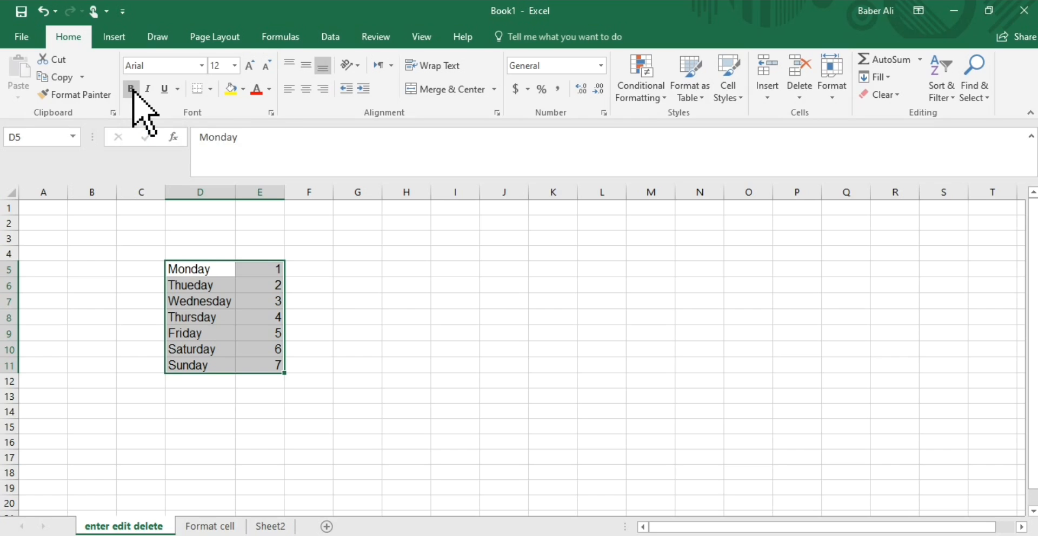
- Try bold, italic and underline in turn on the weekday table, removing each style again
{"action": "left_click", "coordinate": [132, 90]}
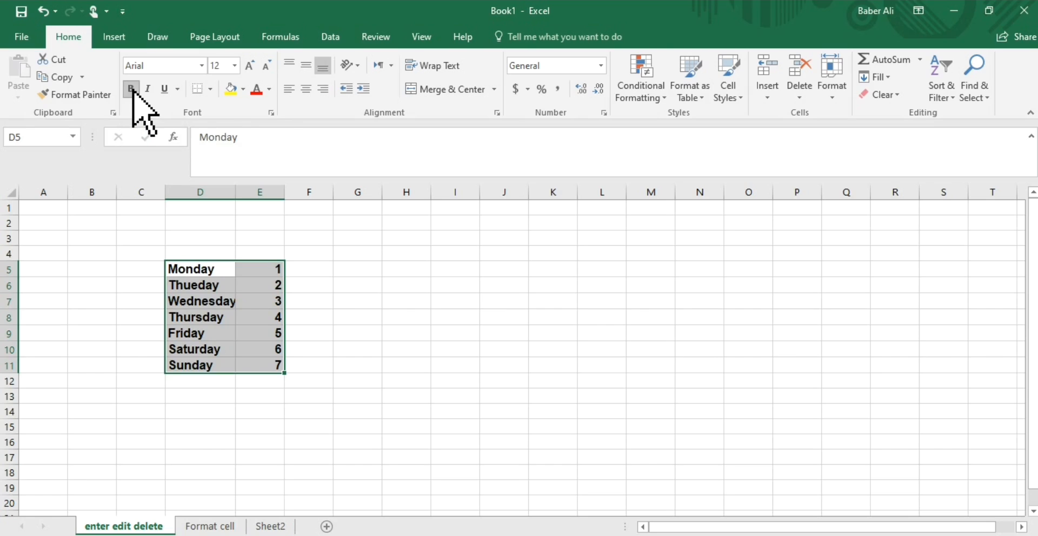
{"action": "left_click", "coordinate": [132, 90]}
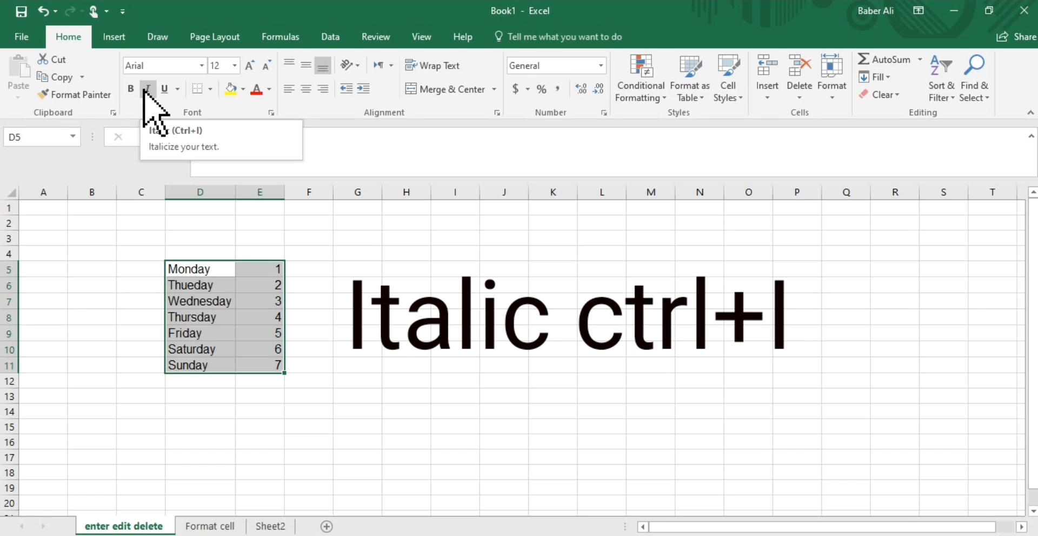
{"action": "left_click", "coordinate": [148, 90]}
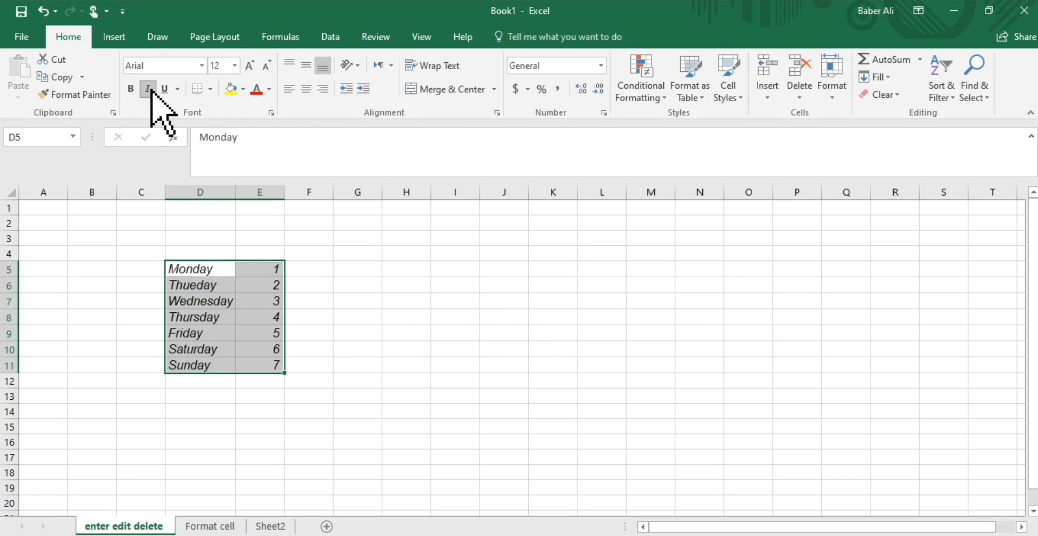
{"action": "left_click", "coordinate": [149, 89]}
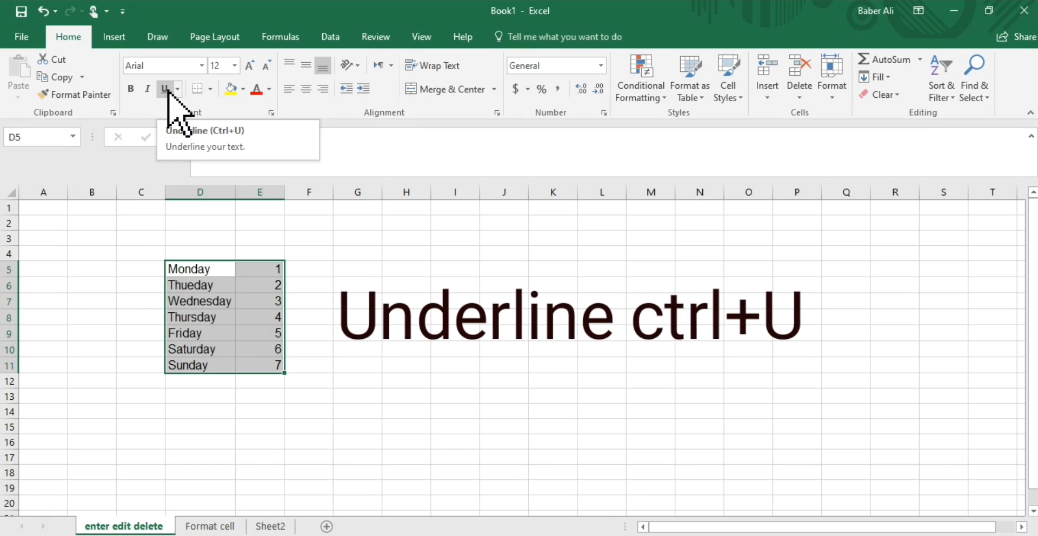
{"action": "left_click", "coordinate": [165, 88]}
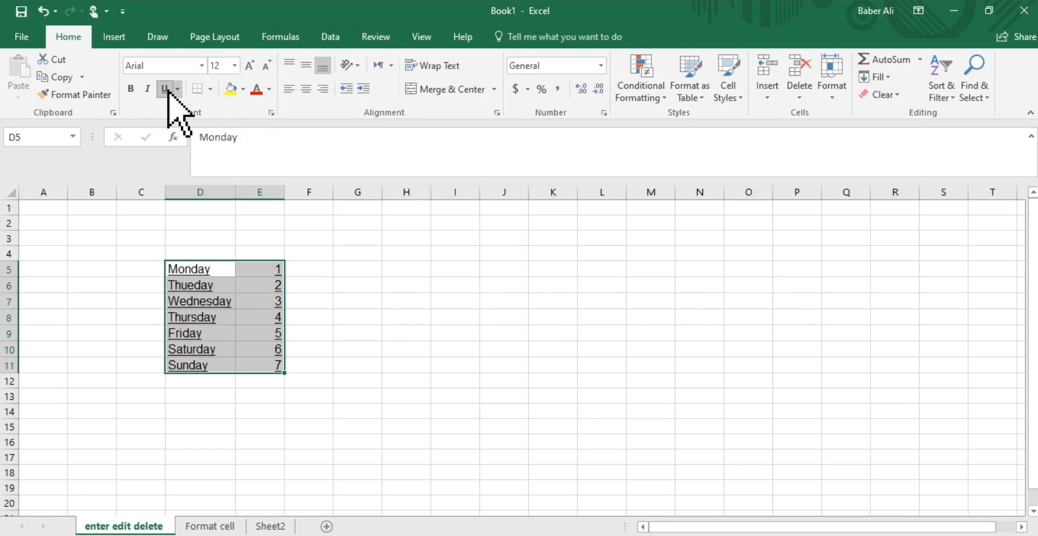
{"action": "left_click", "coordinate": [166, 89]}
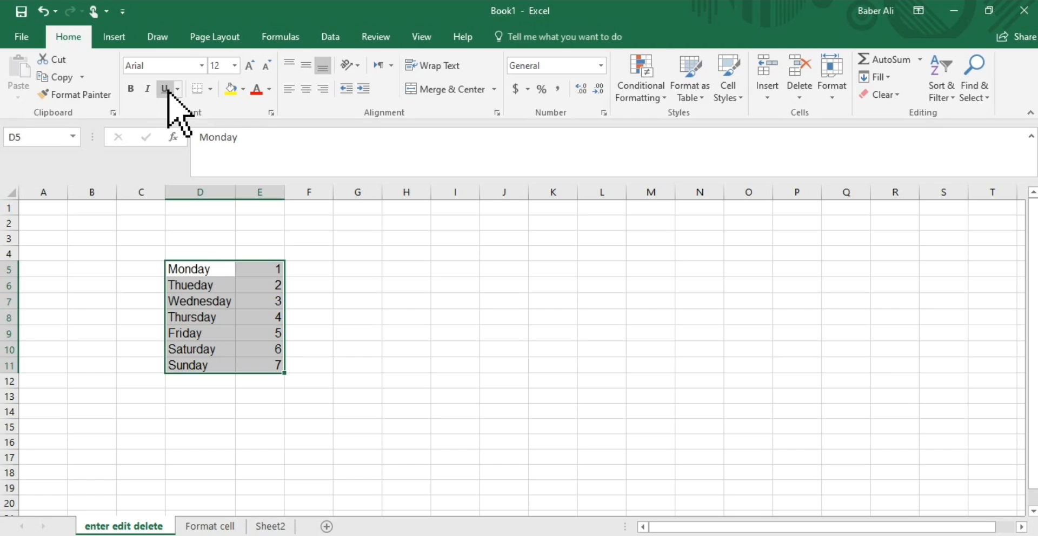
- Apply All Borders to the weekday table in D5:E11
{"action": "left_click", "coordinate": [210, 90]}
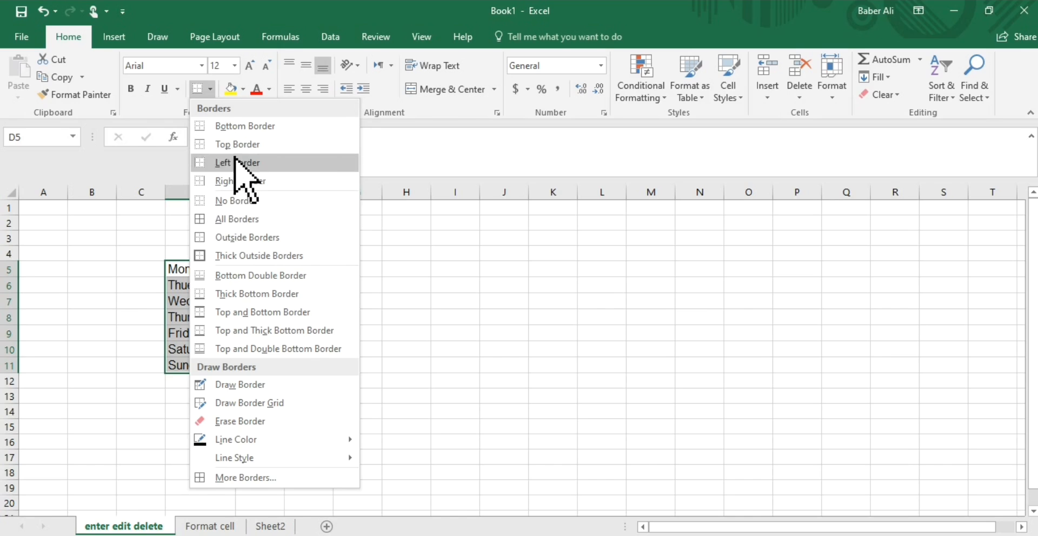
{"action": "left_click", "coordinate": [233, 218]}
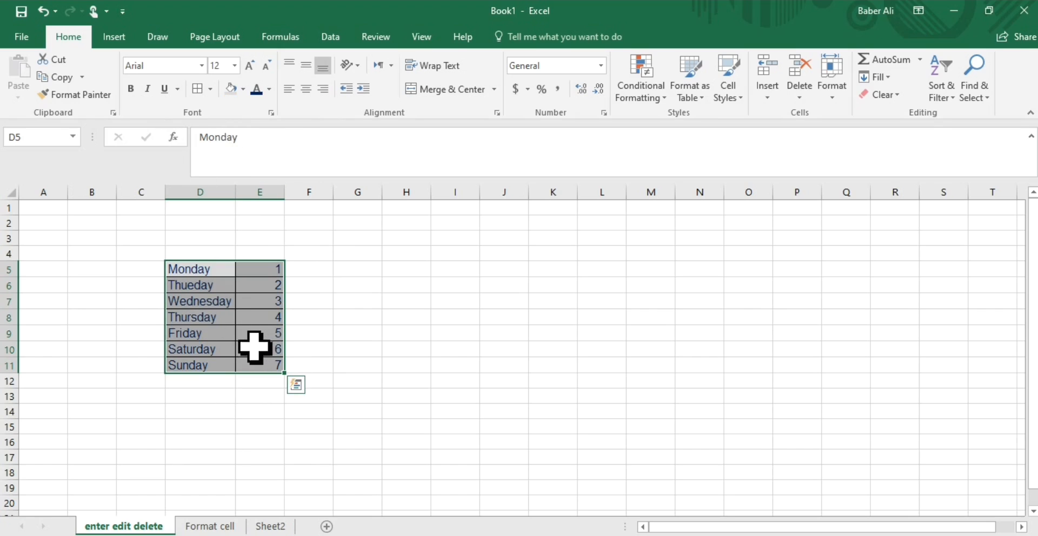
- Give the weekday table a thicker solid red outer border through the Format Cells border settings
{"action": "right_click", "coordinate": [258, 367]}
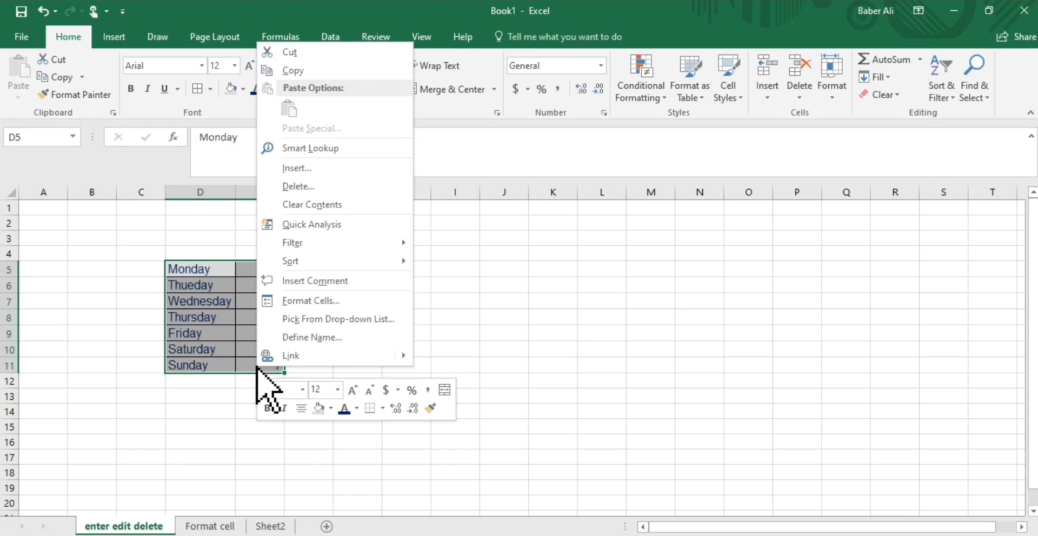
{"action": "left_click", "coordinate": [315, 306]}
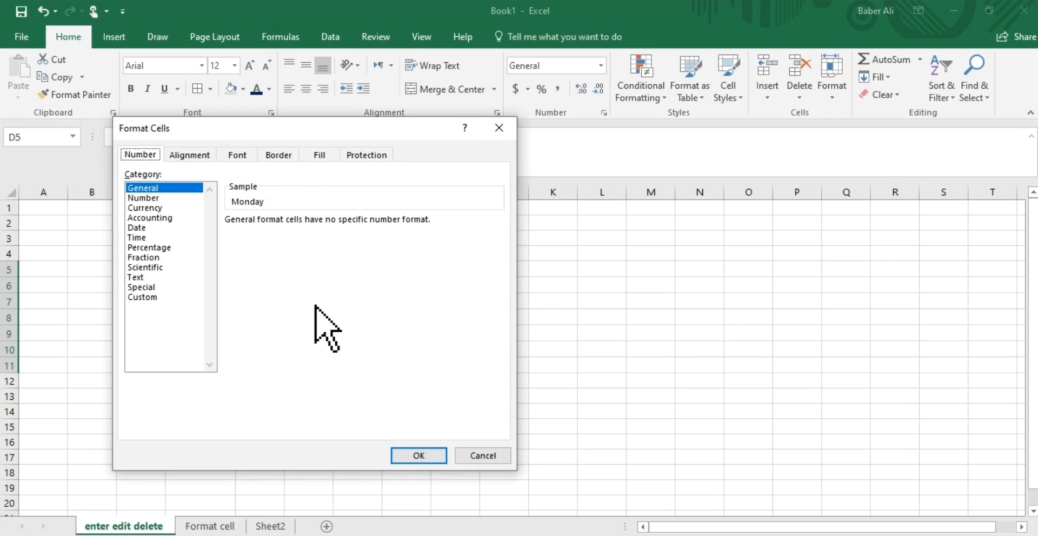
{"action": "left_click", "coordinate": [278, 155]}
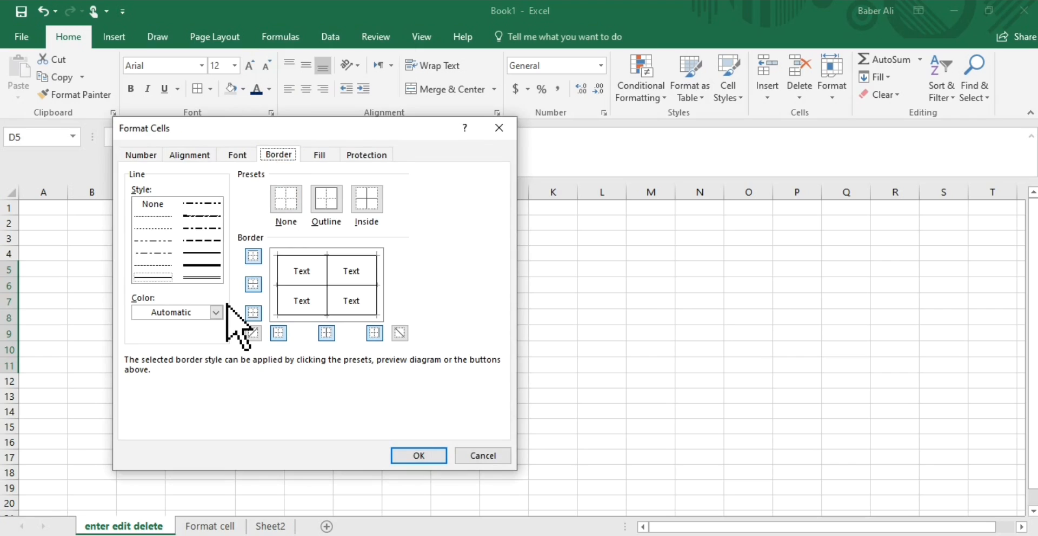
{"action": "left_click", "coordinate": [198, 254]}
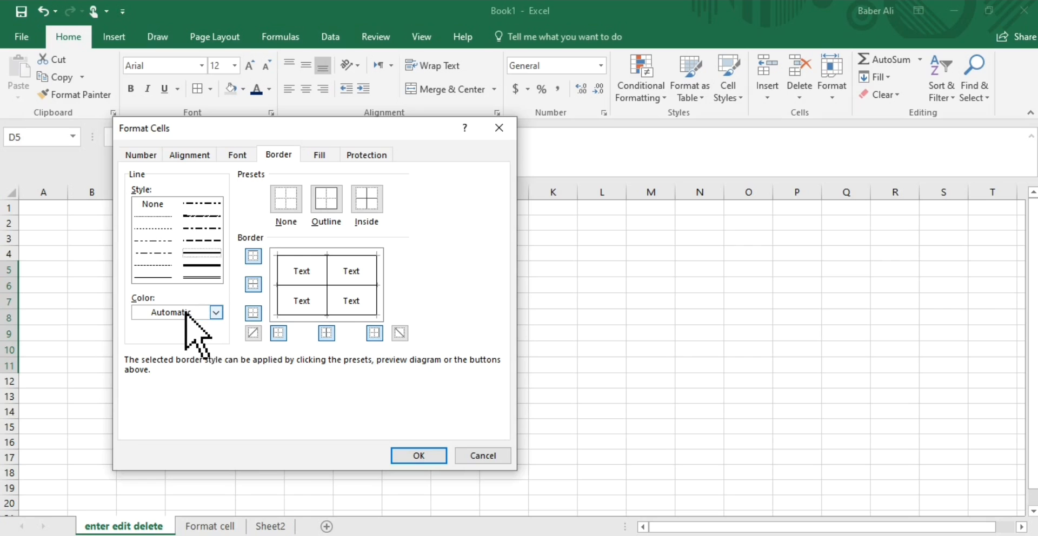
{"action": "left_click", "coordinate": [214, 312]}
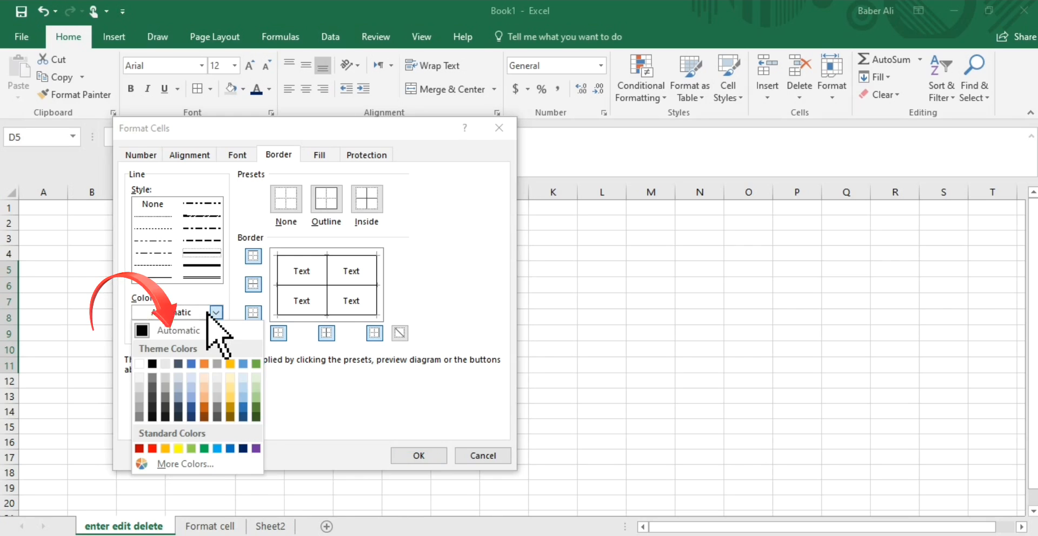
{"action": "left_click", "coordinate": [153, 448]}
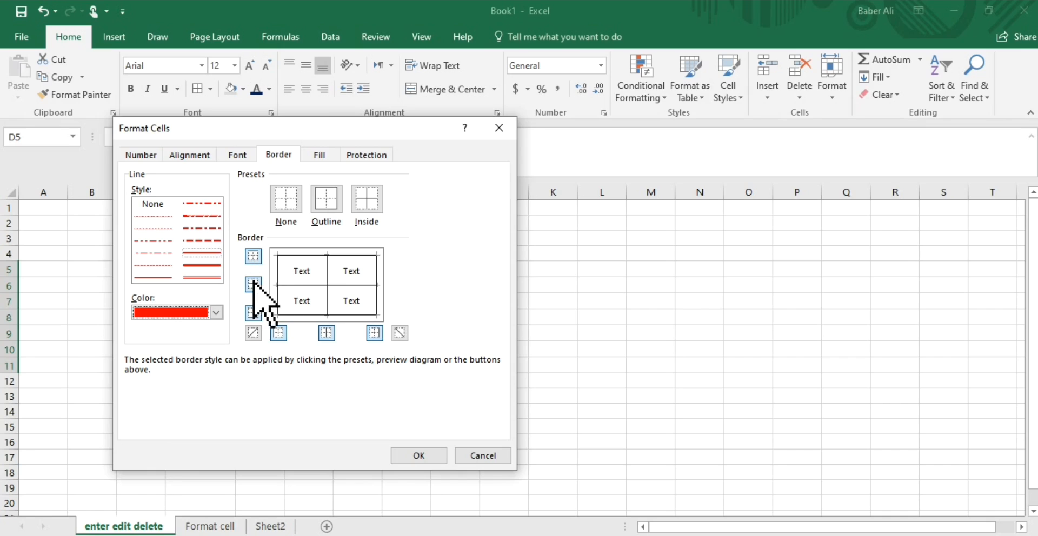
{"action": "left_click", "coordinate": [253, 256]}
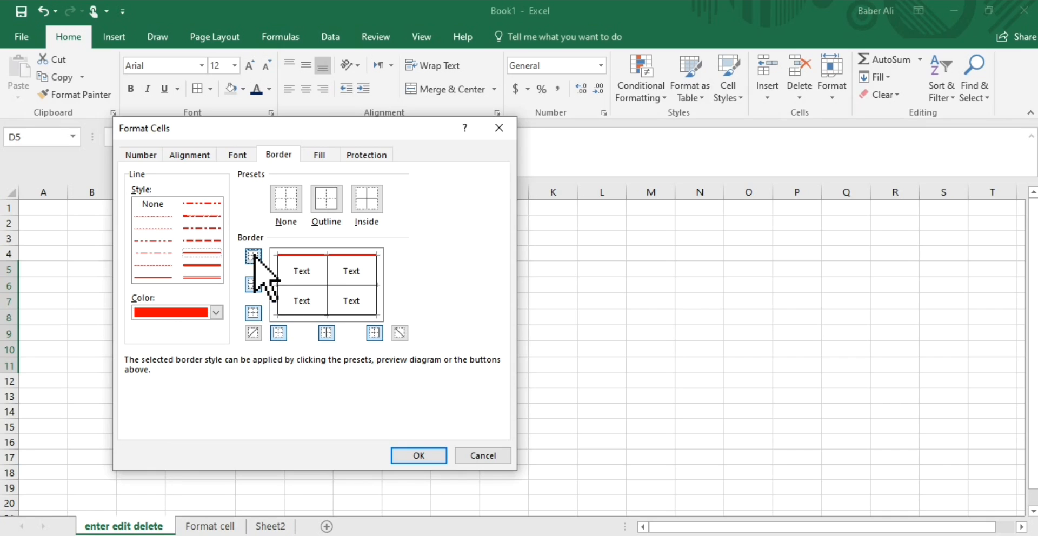
{"action": "left_click", "coordinate": [254, 314]}
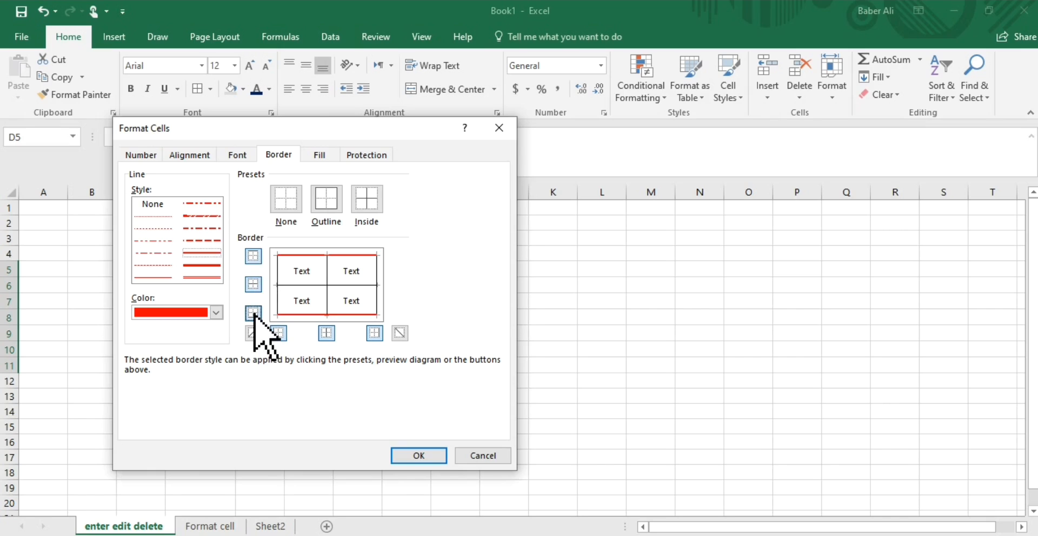
{"action": "left_click", "coordinate": [280, 333]}
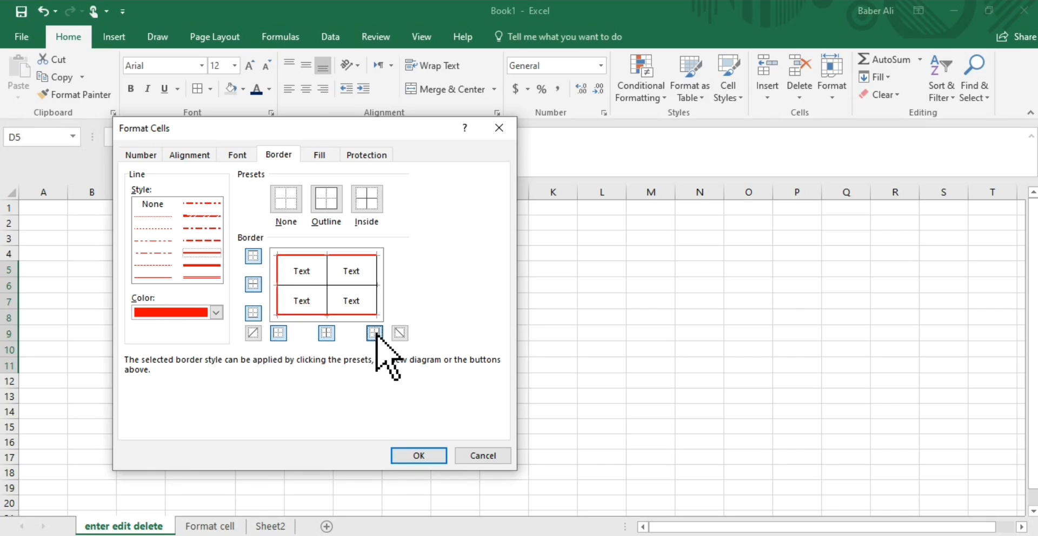
{"action": "left_click", "coordinate": [418, 456]}
{"action": "left_click", "coordinate": [322, 398]}
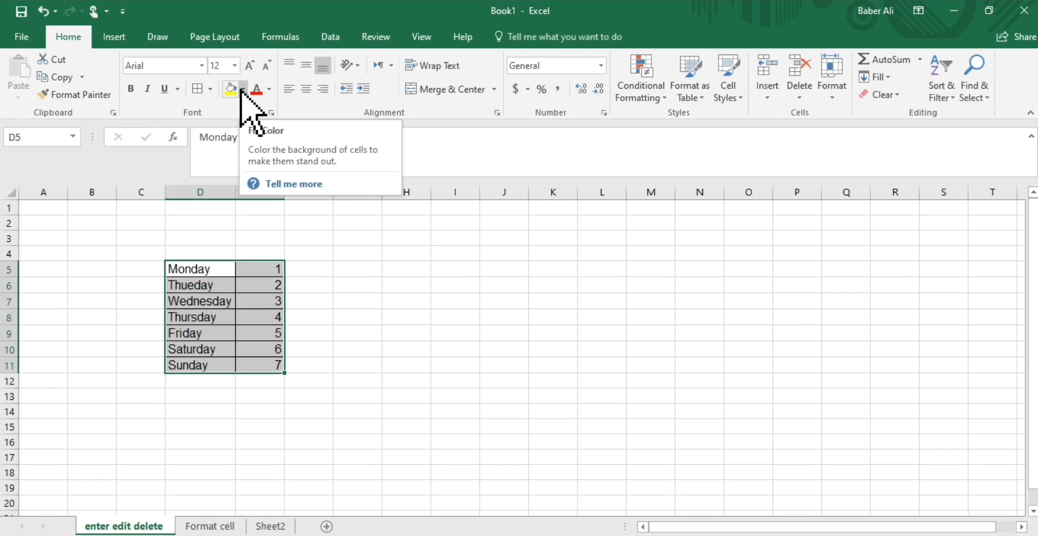
- Fill the weekday table D5:E11 with light grey and set its font colour to standard dark blue
{"action": "left_click", "coordinate": [242, 89]}
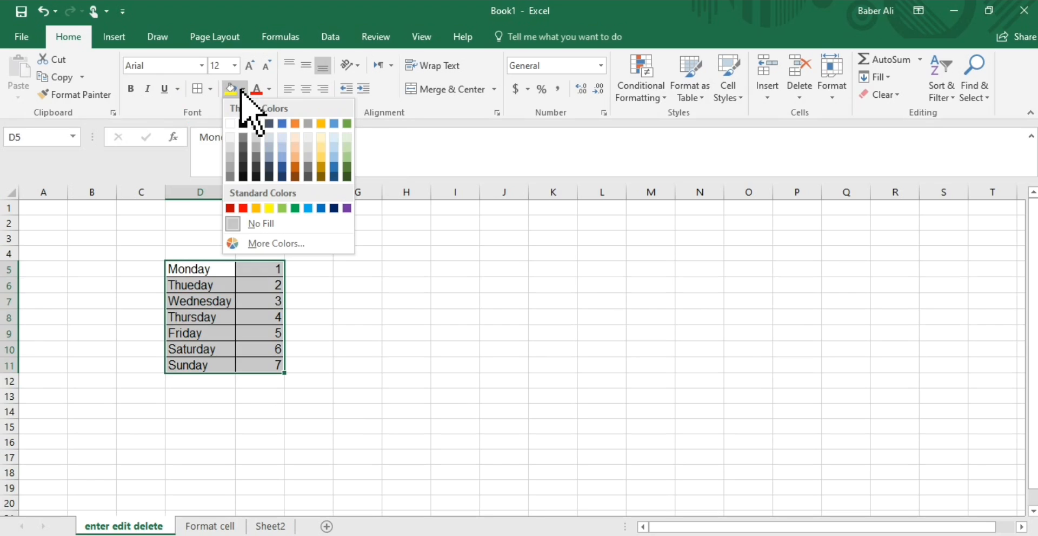
{"action": "left_click", "coordinate": [232, 149]}
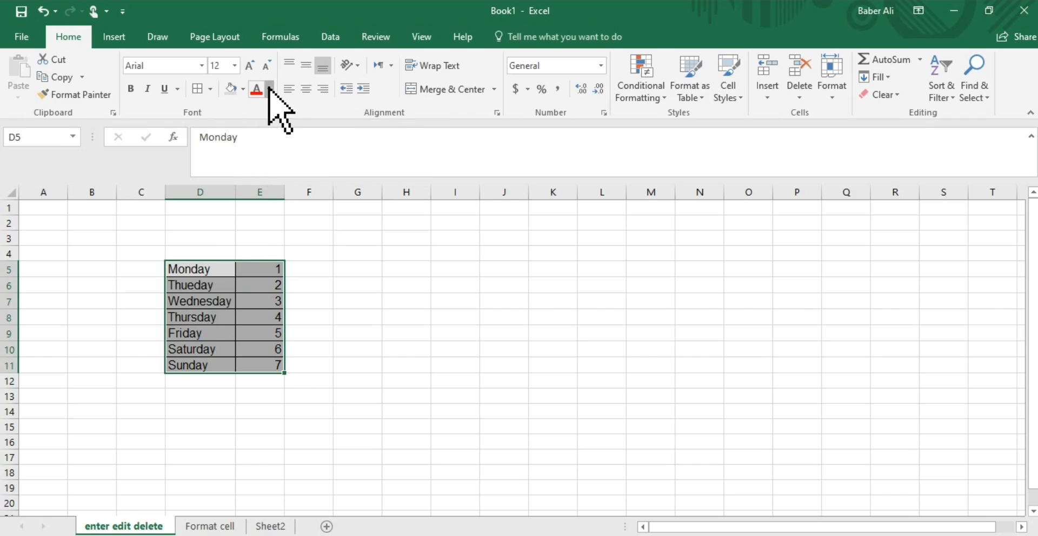
{"action": "left_click", "coordinate": [269, 89]}
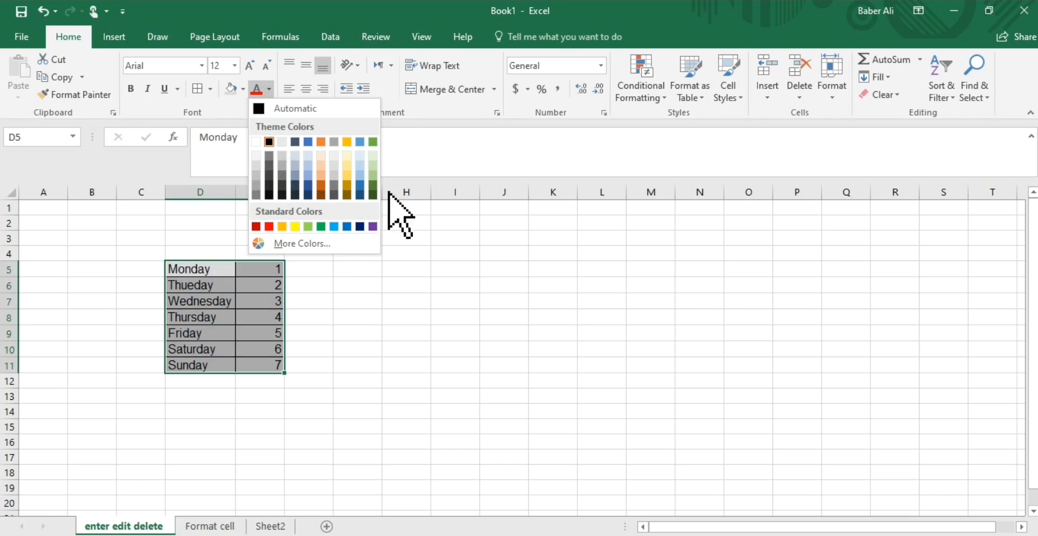
{"action": "left_click", "coordinate": [359, 227]}
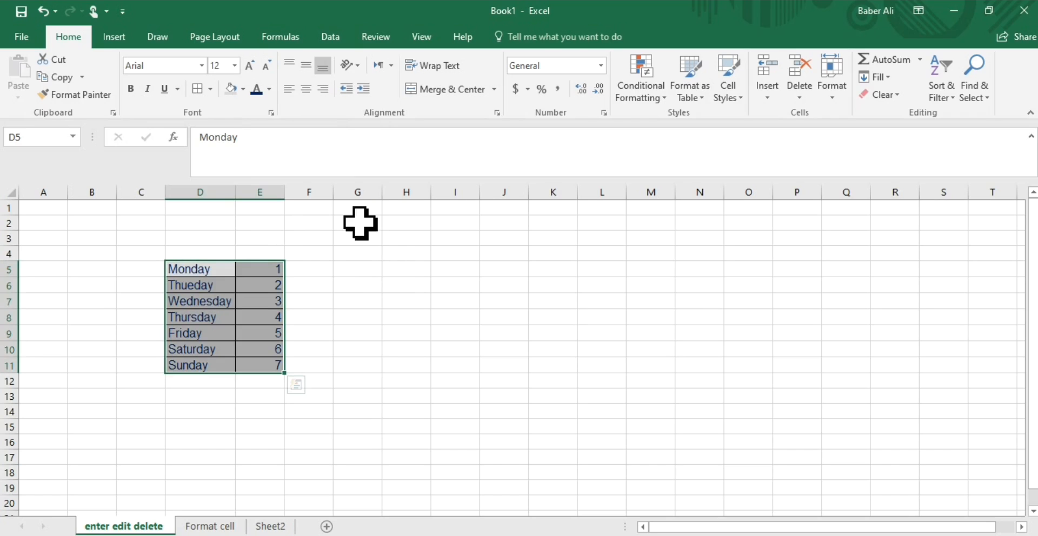
- On the Format cell sheet, left-align the name column A1:A12 and the company column B1:B12
{"action": "left_click", "coordinate": [297, 398]}
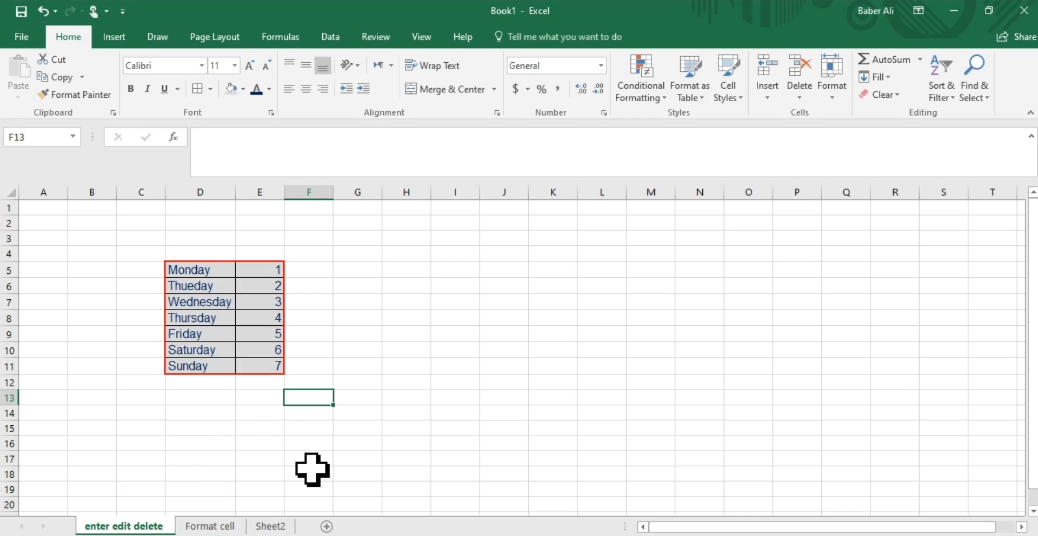
{"action": "left_click", "coordinate": [208, 527]}
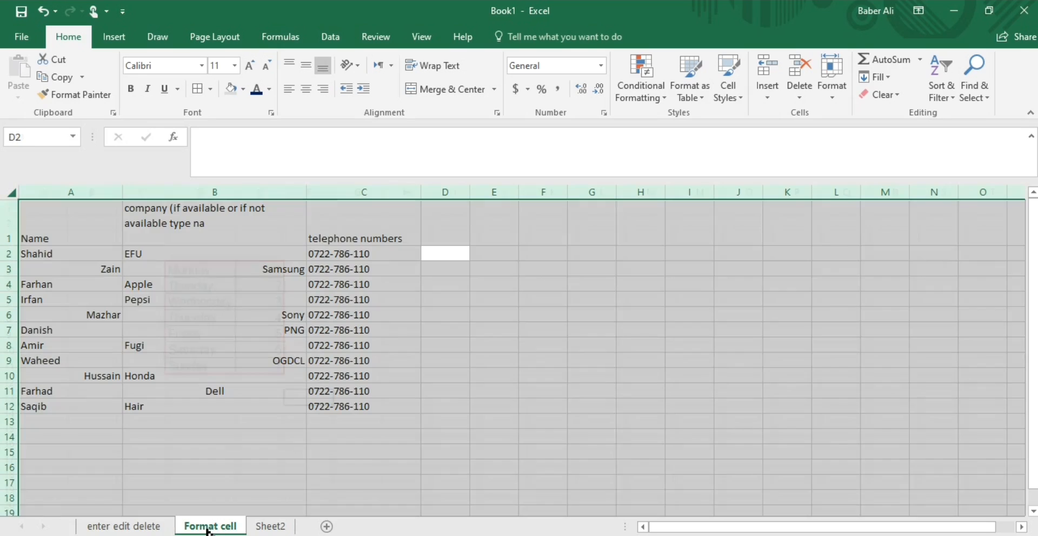
{"action": "left_click", "coordinate": [333, 469]}
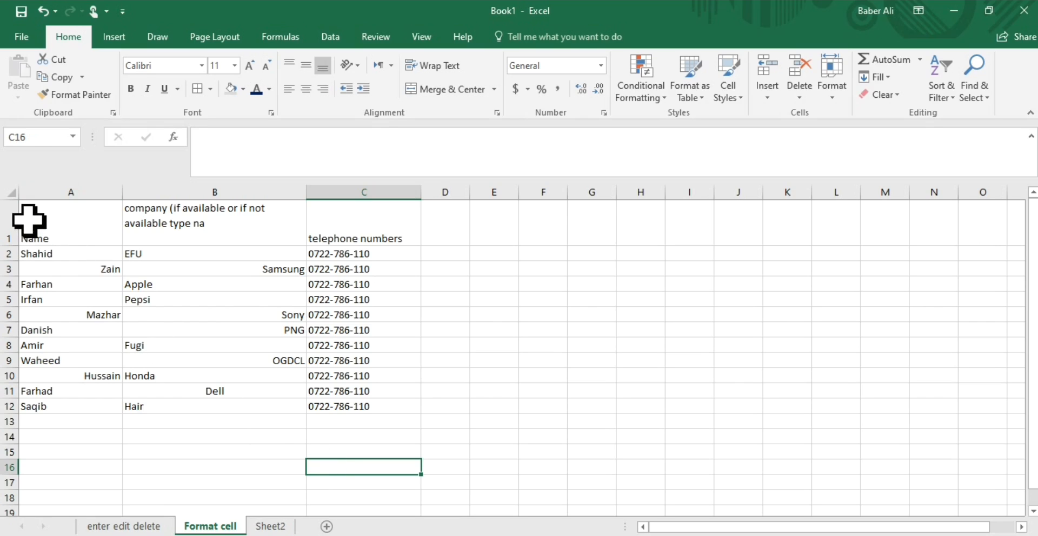
{"action": "left_click_drag", "start_coordinate": [27, 223], "coordinate": [56, 411]}
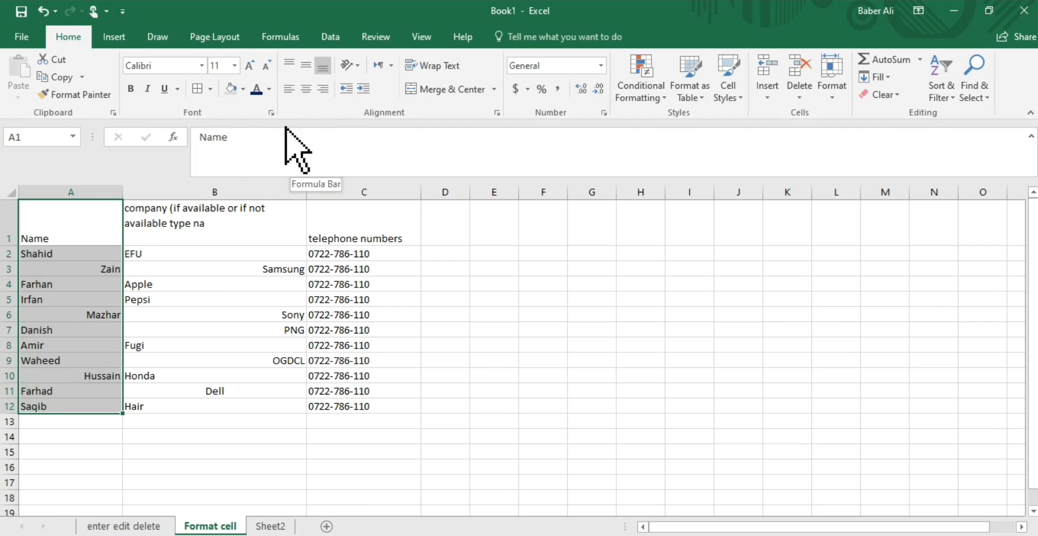
{"action": "left_click", "coordinate": [288, 89]}
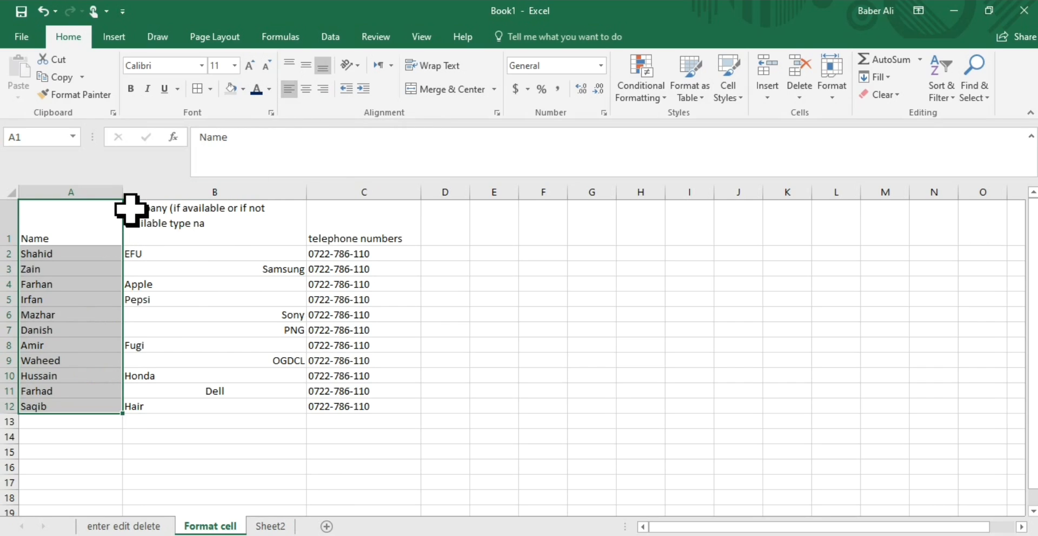
{"action": "left_click_drag", "start_coordinate": [129, 210], "coordinate": [172, 408]}
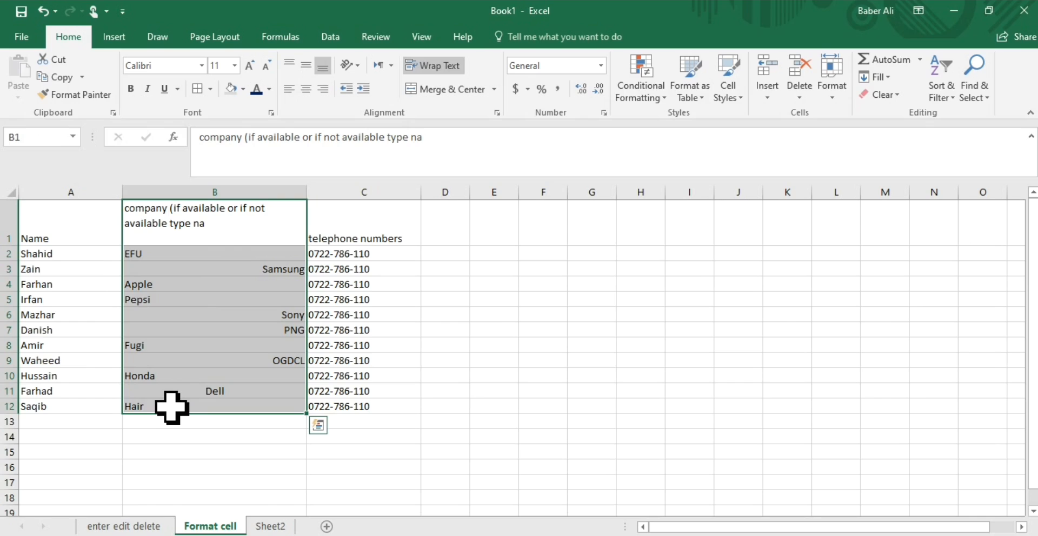
{"action": "left_click", "coordinate": [295, 91]}
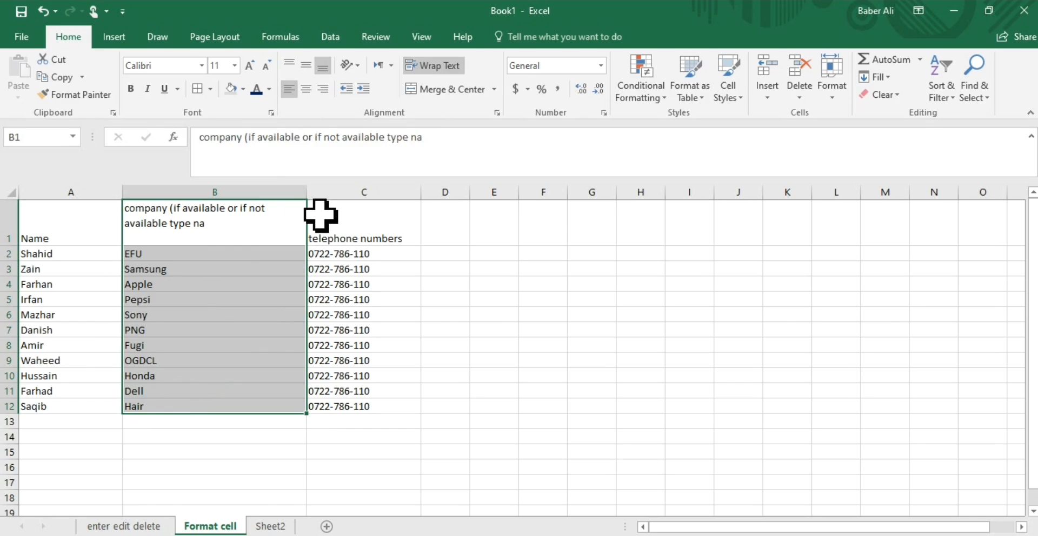
- Right-align the telephone numbers column C1:C12
{"action": "left_click_drag", "start_coordinate": [320, 217], "coordinate": [334, 409]}
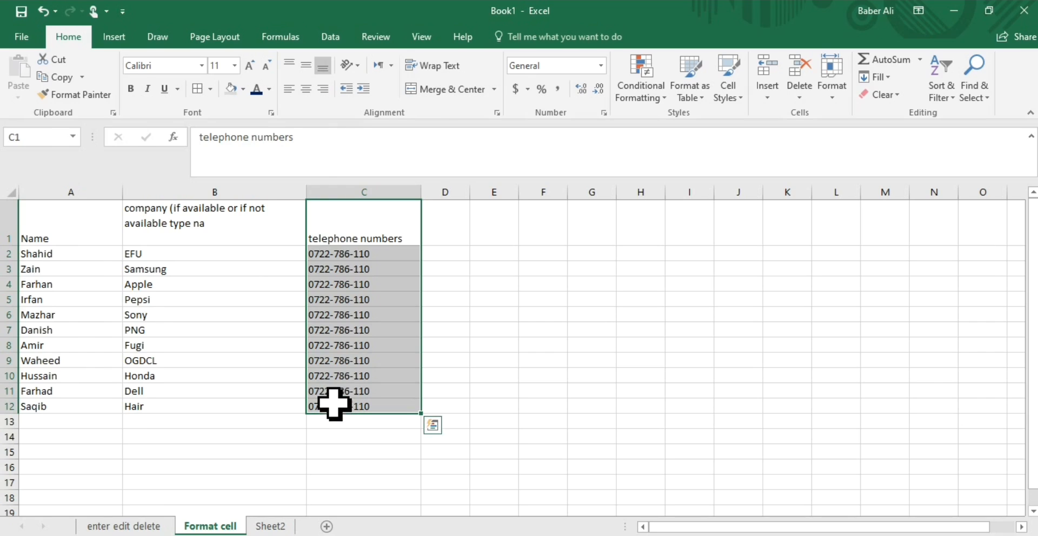
{"action": "left_click", "coordinate": [323, 89]}
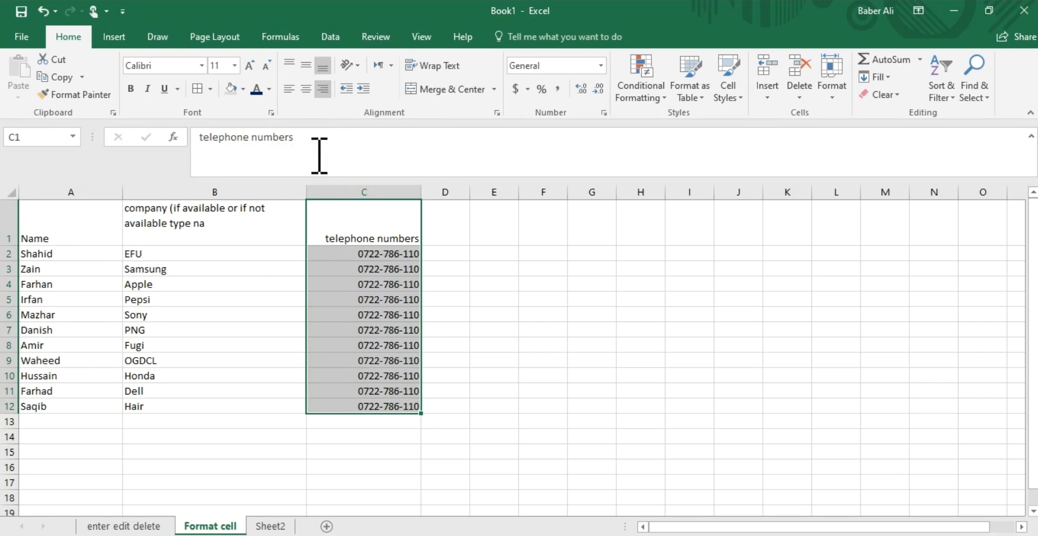
{"action": "left_click", "coordinate": [225, 422]}
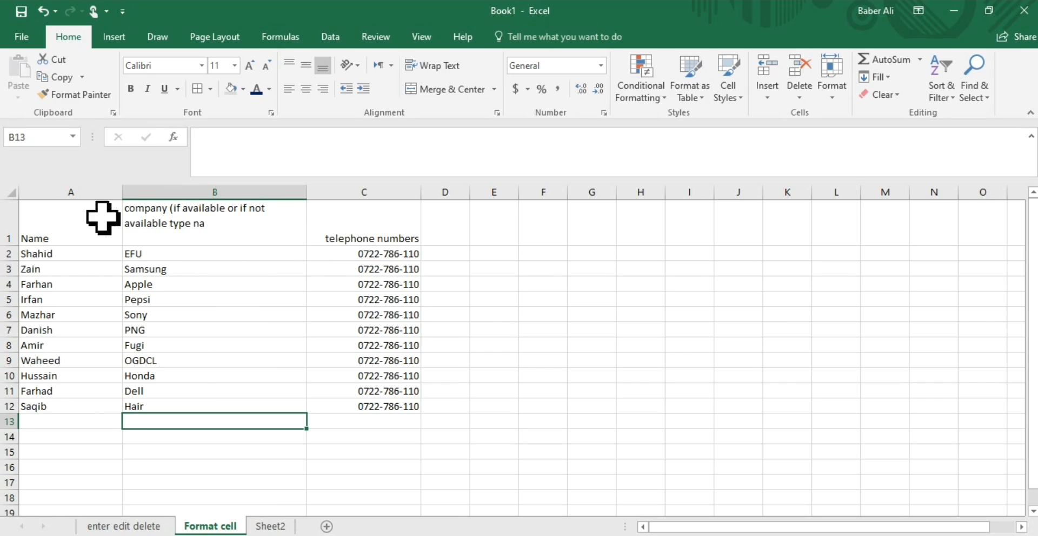
- Top-align the Name header in A1 and the telephone numbers header in C1
{"action": "left_click", "coordinate": [69, 238]}
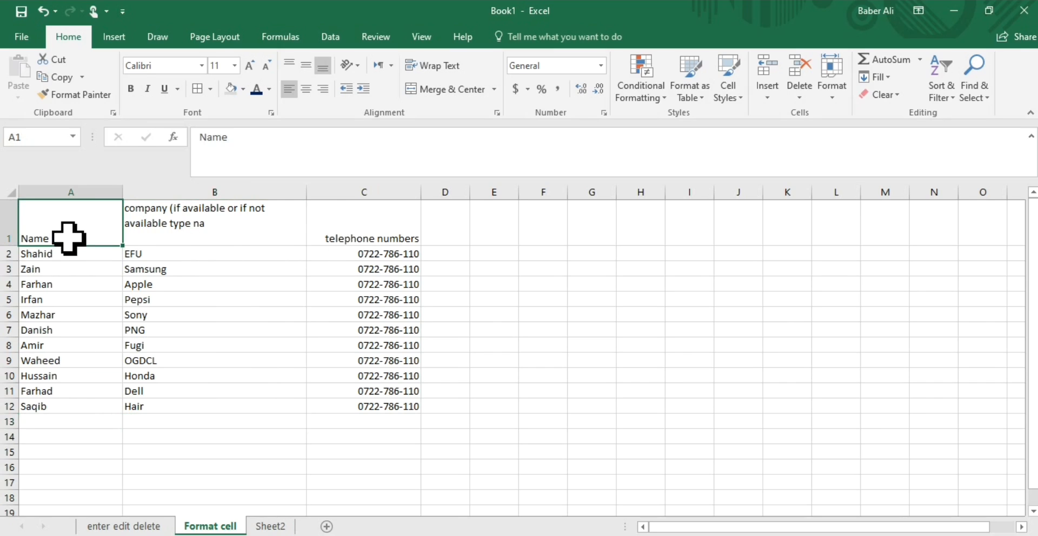
{"action": "left_click", "coordinate": [290, 62]}
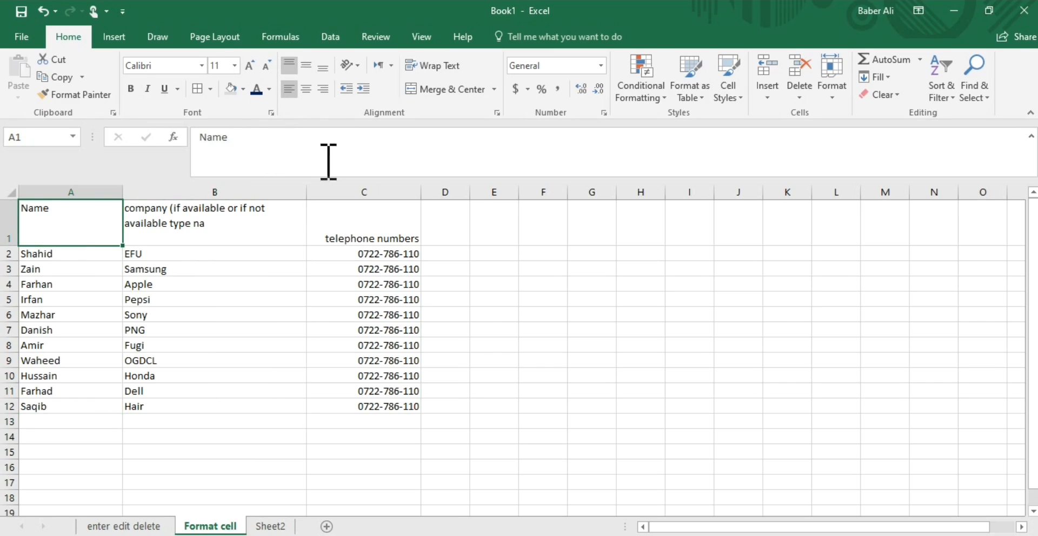
{"action": "left_click", "coordinate": [359, 234]}
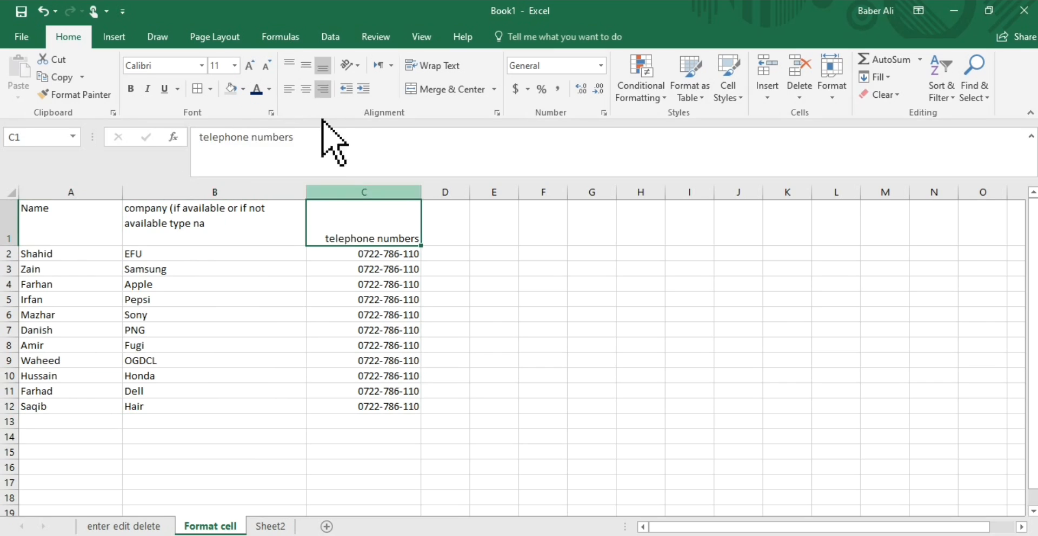
{"action": "left_click", "coordinate": [290, 64]}
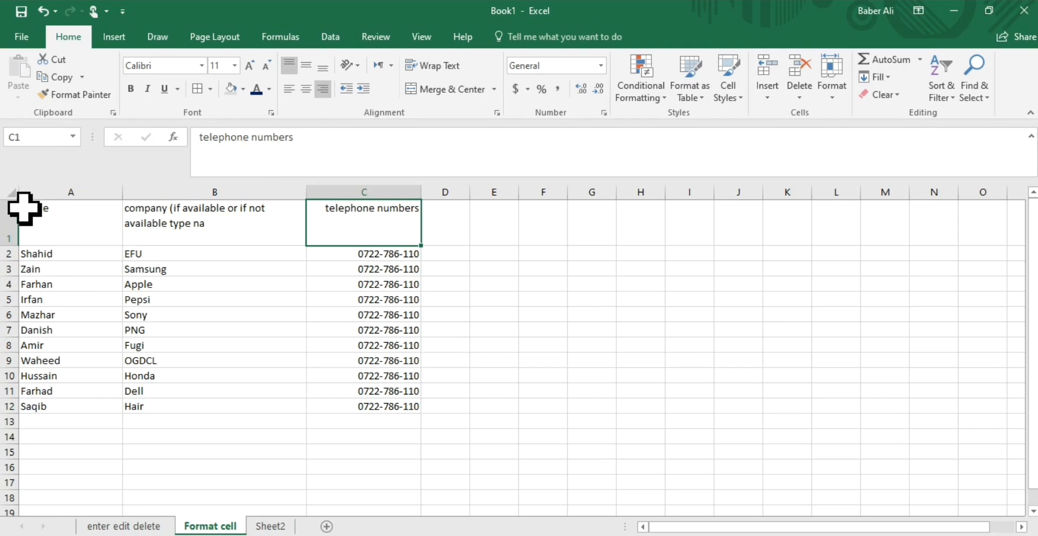
- Fill the whole contact table A1:C12 with white to hide its gridlines
{"action": "left_click_drag", "start_coordinate": [24, 208], "coordinate": [382, 408]}
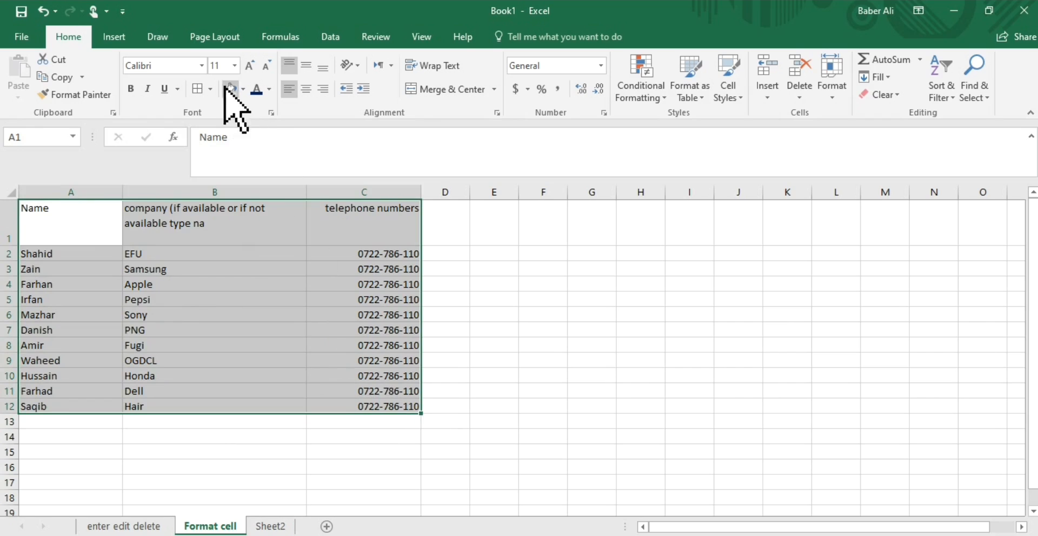
{"action": "left_click", "coordinate": [243, 89]}
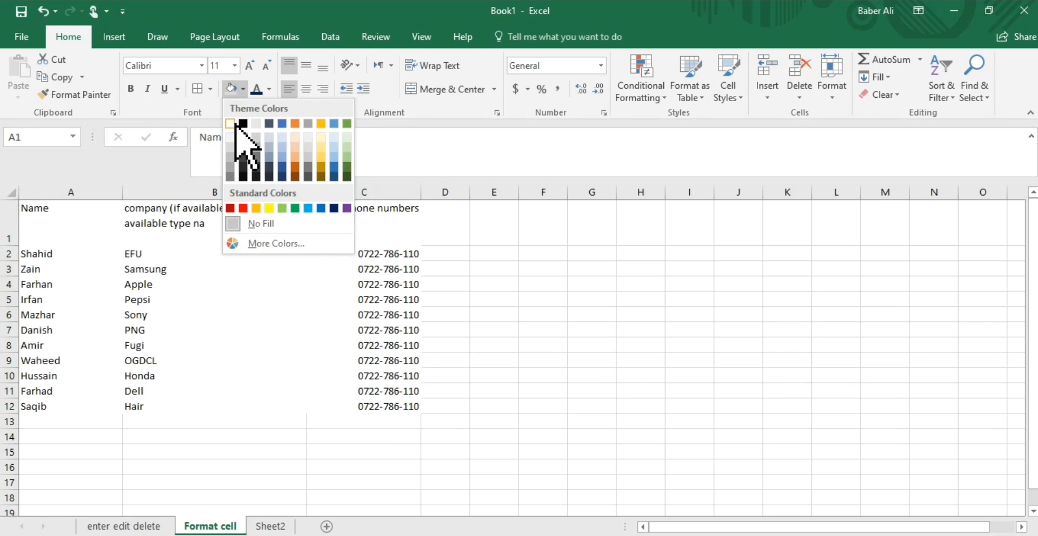
{"action": "left_click", "coordinate": [231, 124]}
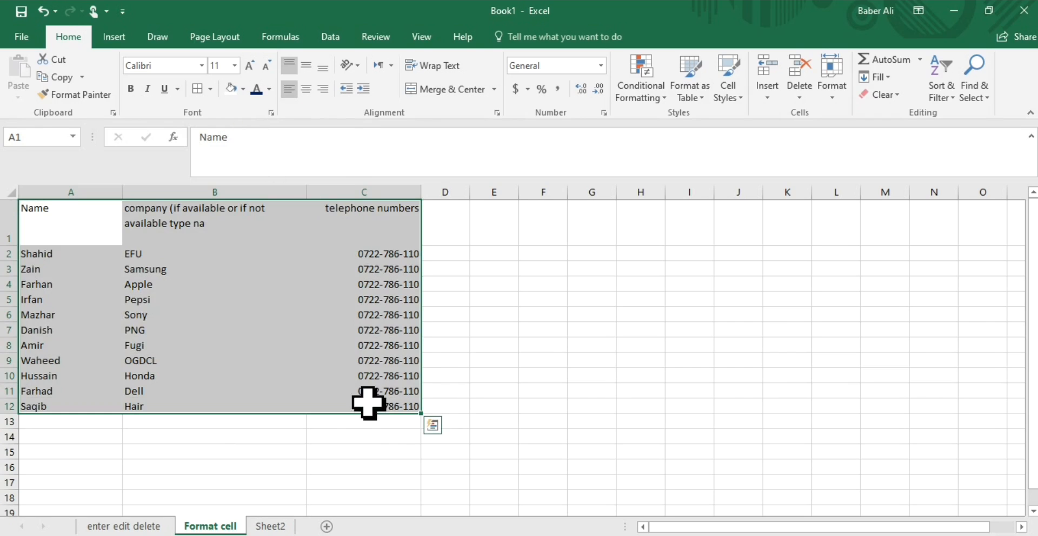
{"action": "left_click", "coordinate": [356, 447]}
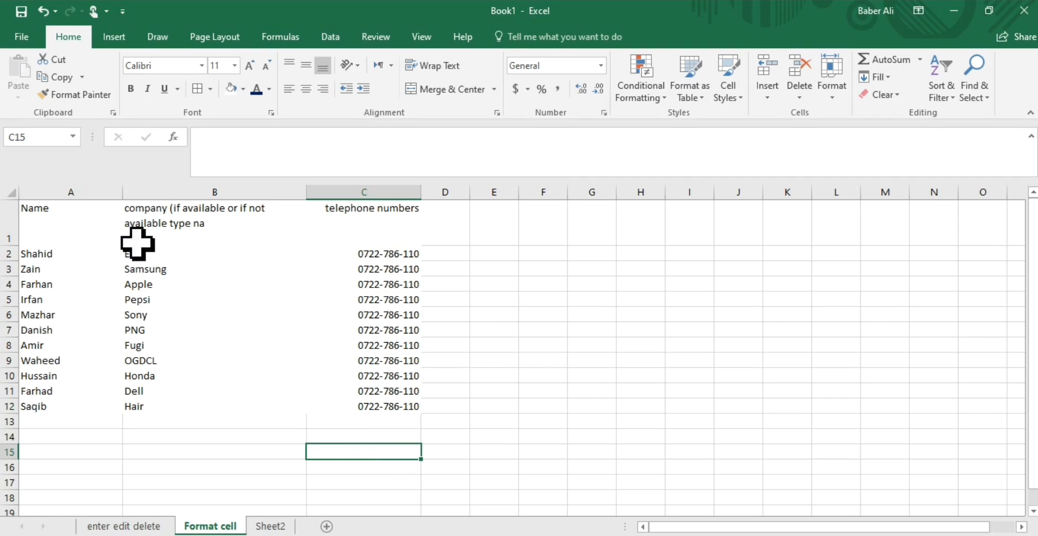
- Make the header row A1:C1 bold and set its font colour to standard dark blue
{"action": "left_click_drag", "start_coordinate": [25, 207], "coordinate": [358, 228]}
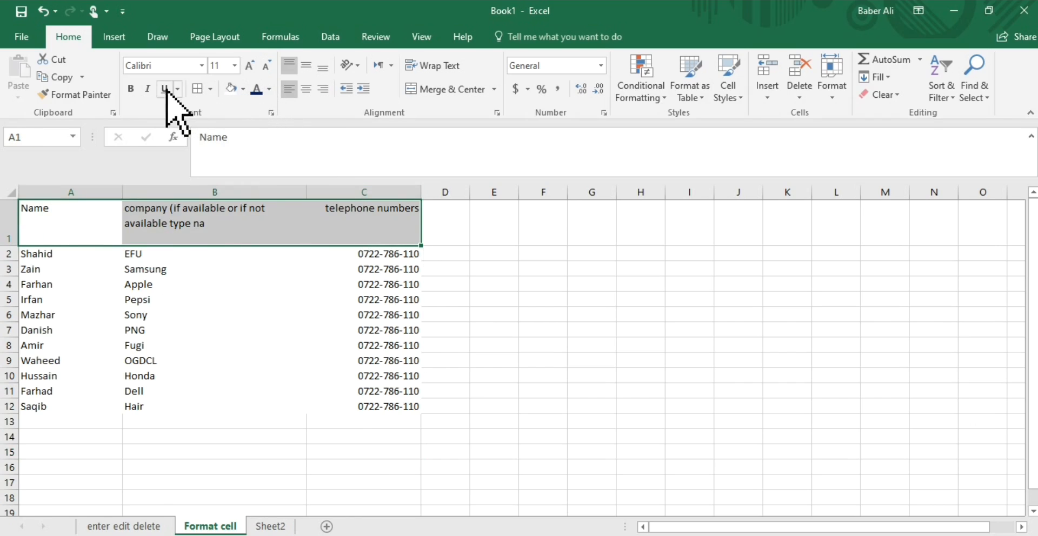
{"action": "left_click", "coordinate": [134, 89]}
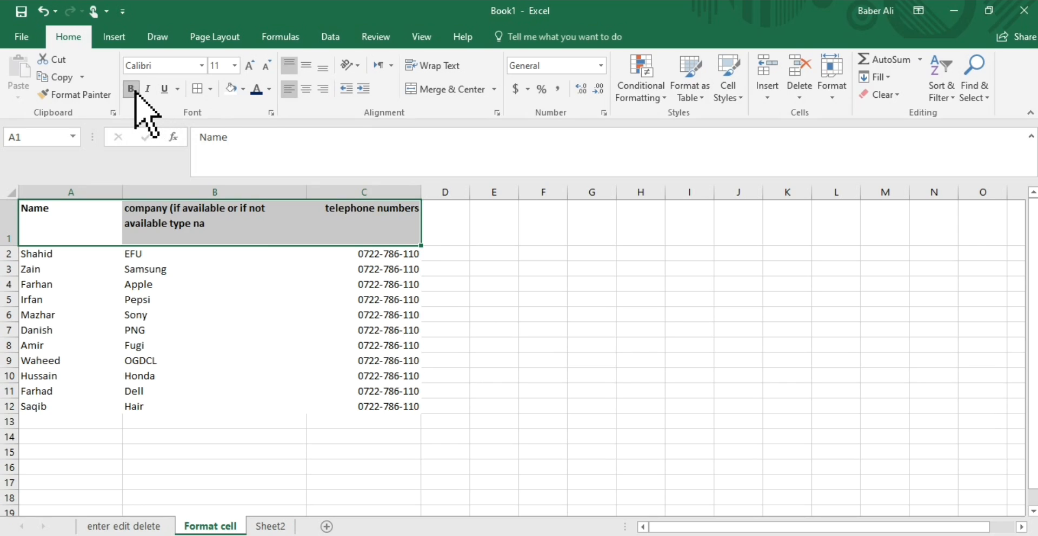
{"action": "left_click", "coordinate": [269, 90]}
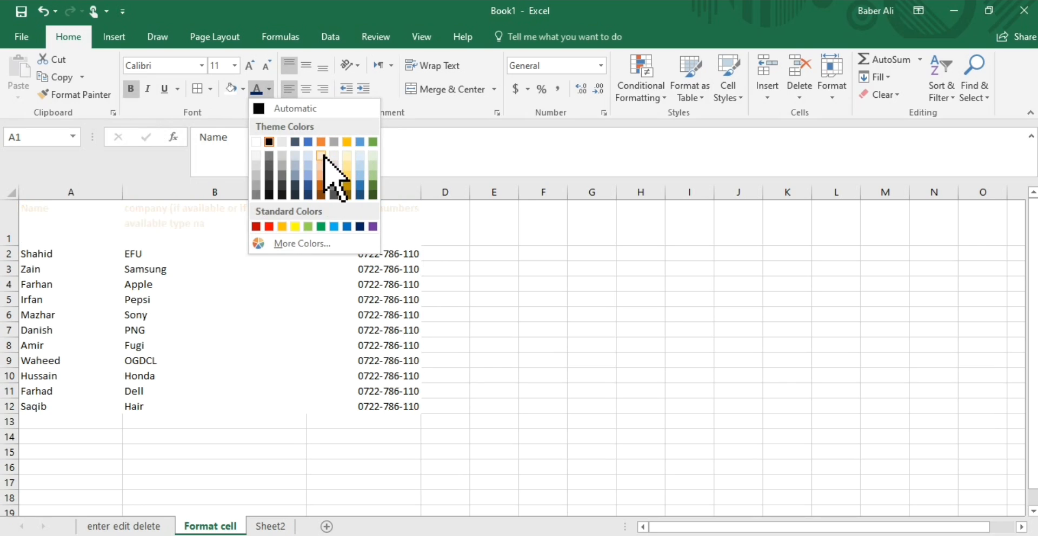
{"action": "left_click", "coordinate": [360, 226]}
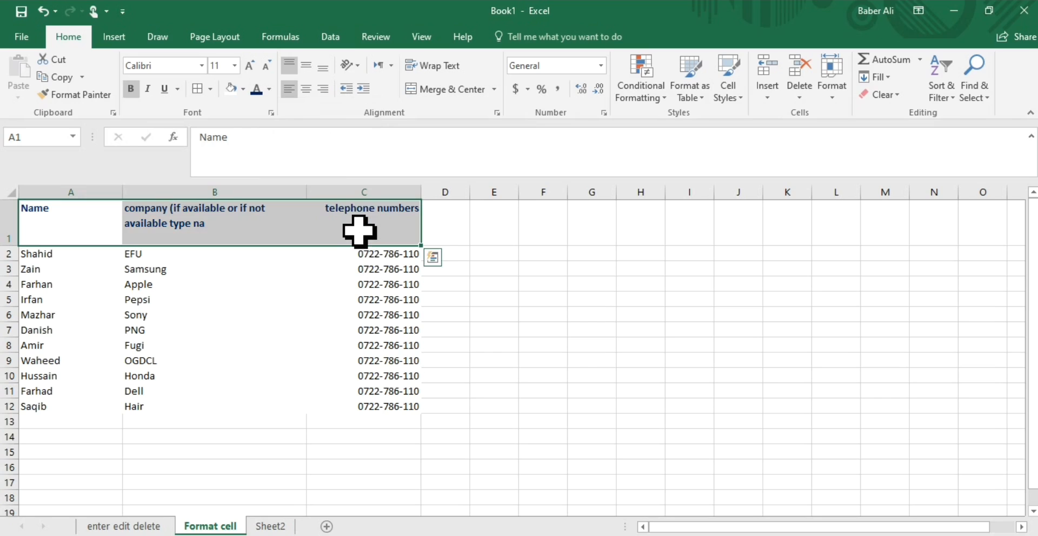
{"action": "left_click", "coordinate": [284, 258]}
- Add a thicker solid red bottom border to the header row A1:C1 through the Format Cells border settings
{"action": "left_click", "coordinate": [69, 240]}
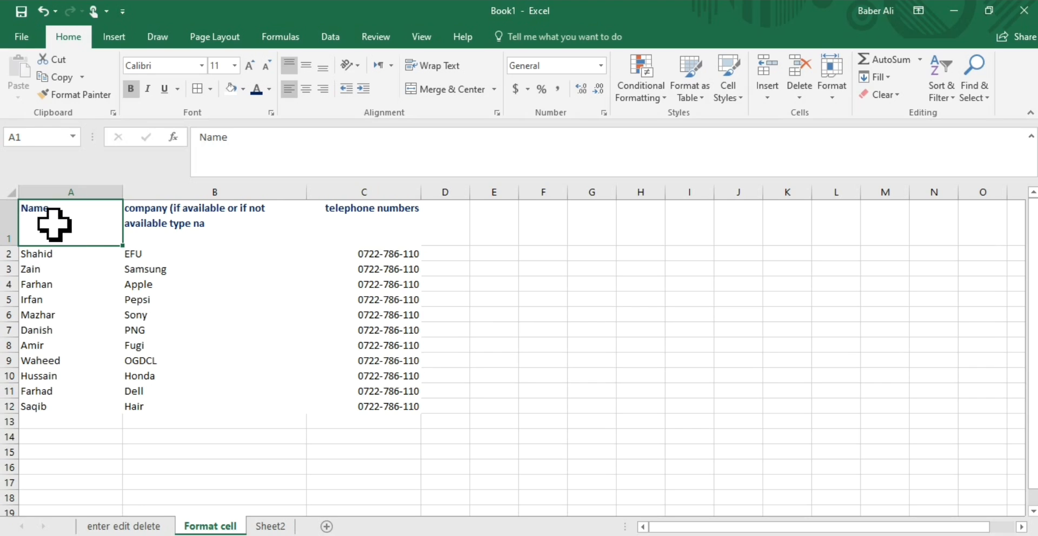
{"action": "left_click_drag", "start_coordinate": [47, 225], "coordinate": [388, 239]}
{"action": "right_click", "coordinate": [388, 240]}
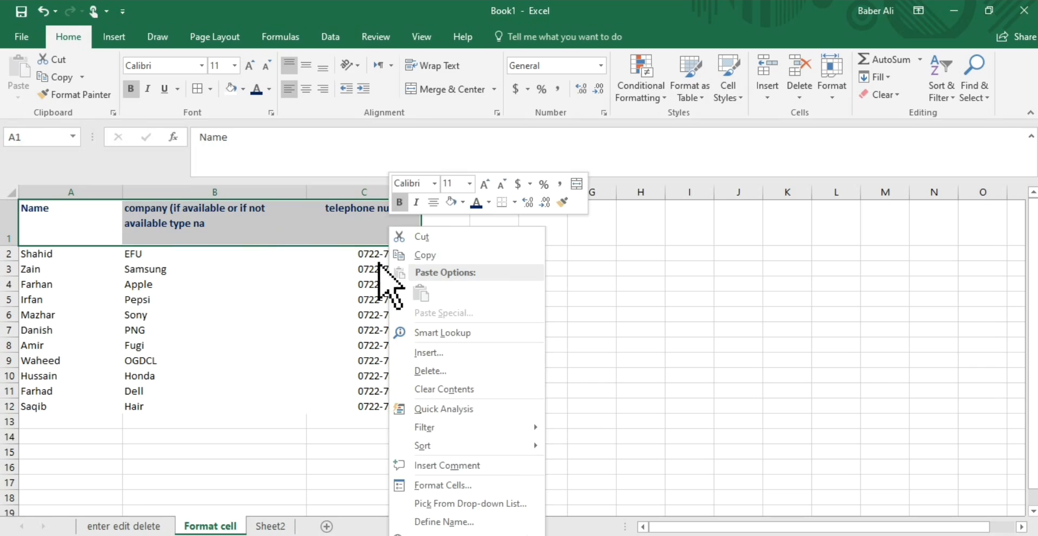
{"action": "left_click", "coordinate": [422, 485]}
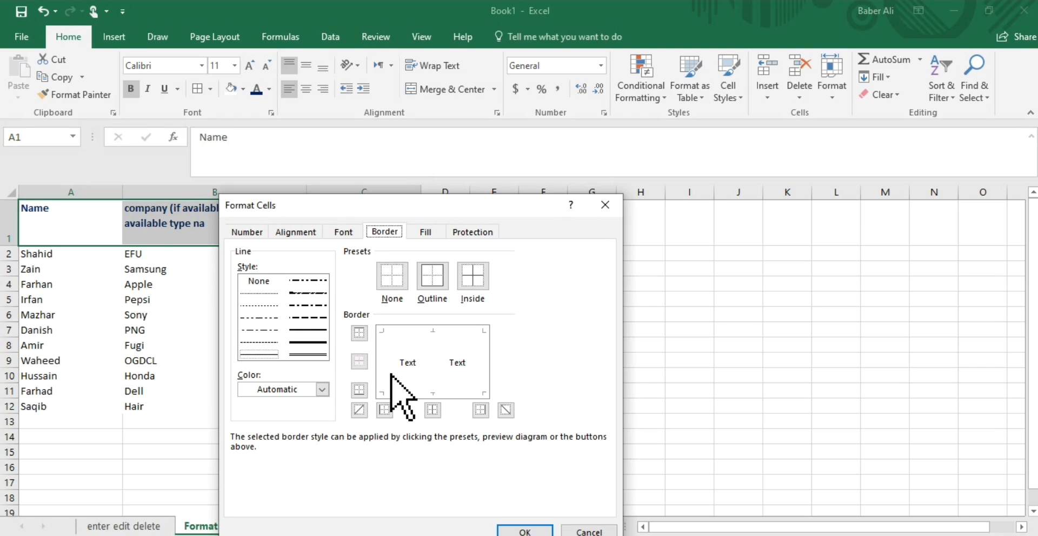
{"action": "left_click", "coordinate": [300, 329]}
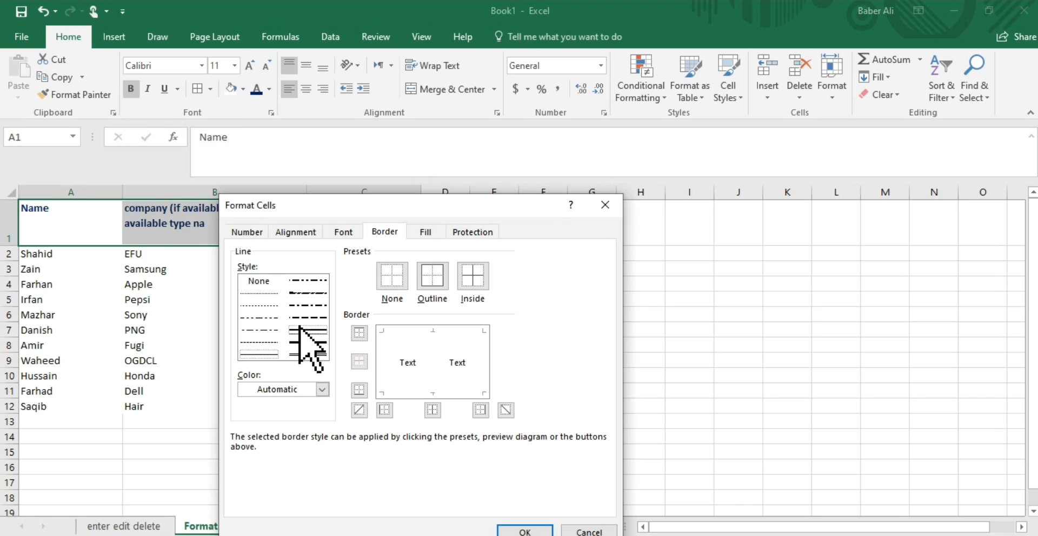
{"action": "left_click", "coordinate": [322, 390]}
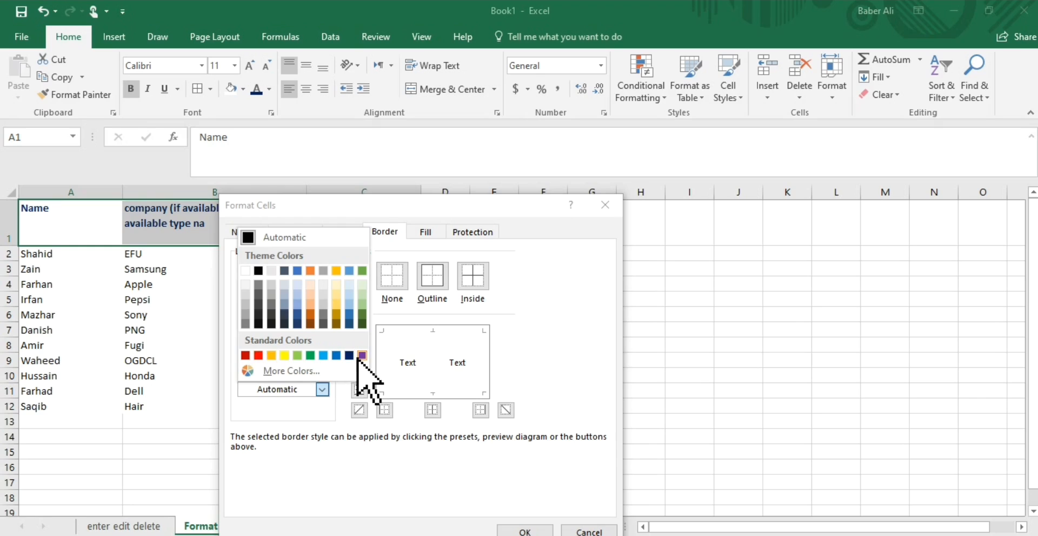
{"action": "left_click", "coordinate": [259, 356]}
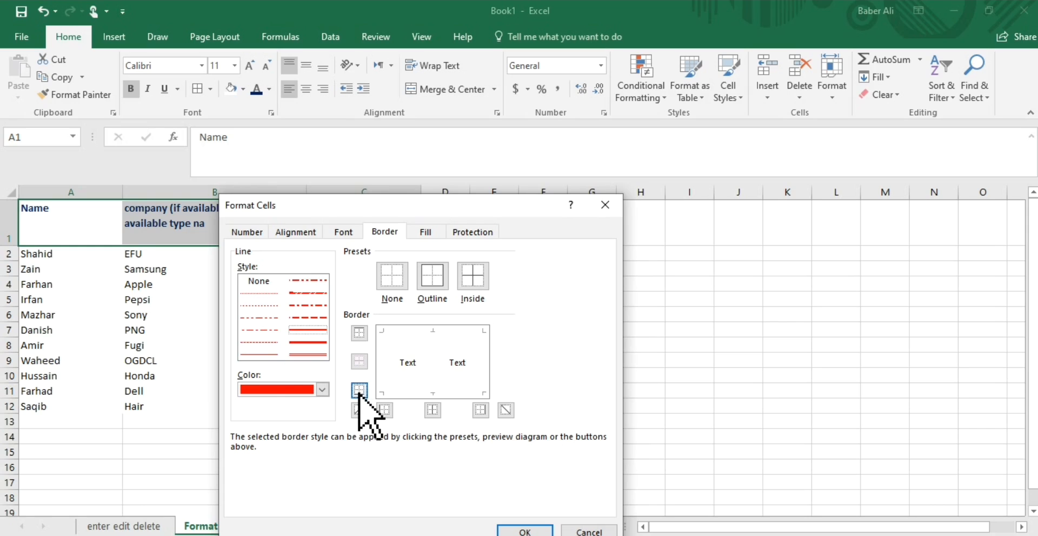
{"action": "left_click", "coordinate": [359, 391]}
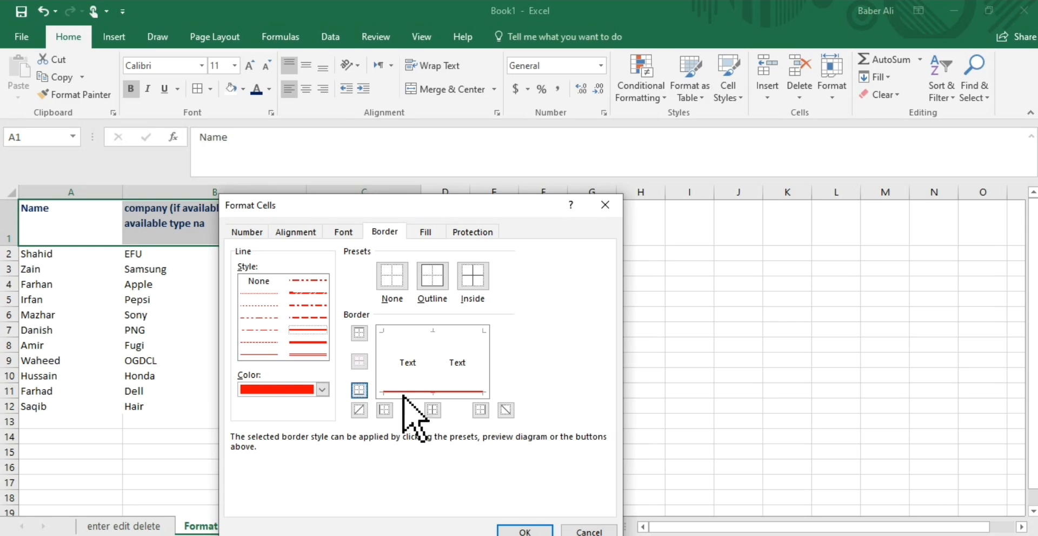
{"action": "left_click", "coordinate": [527, 531]}
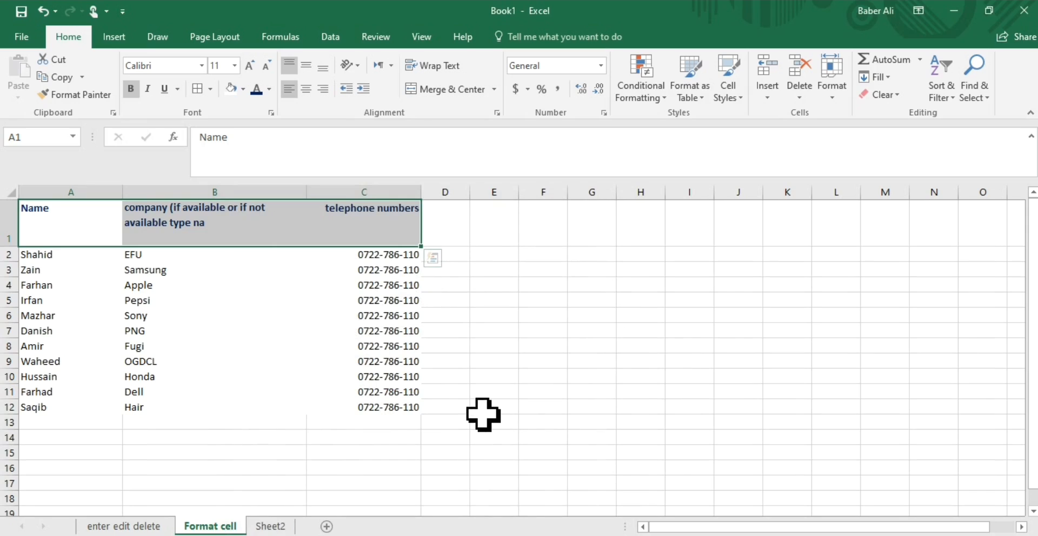
{"action": "left_click", "coordinate": [481, 410]}
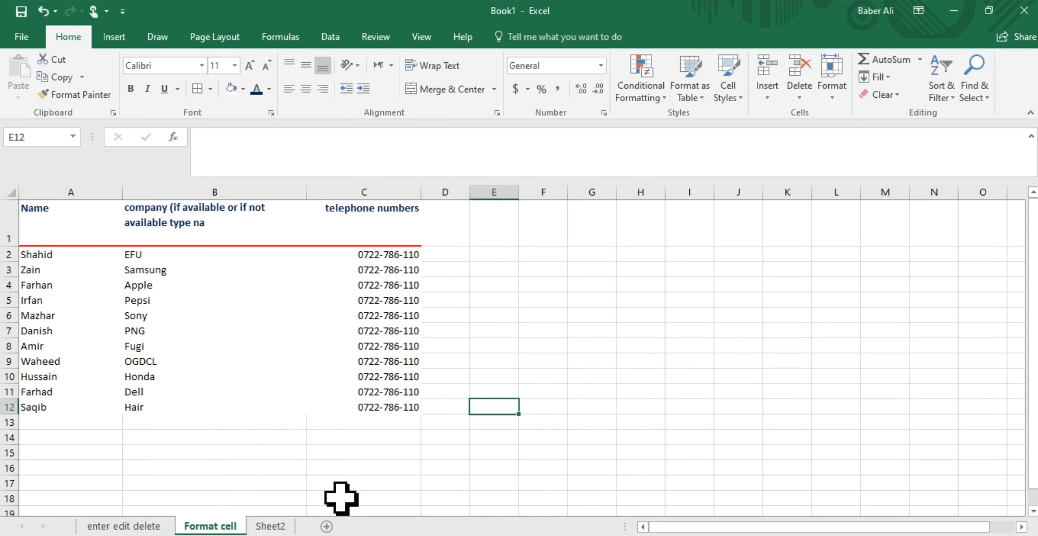